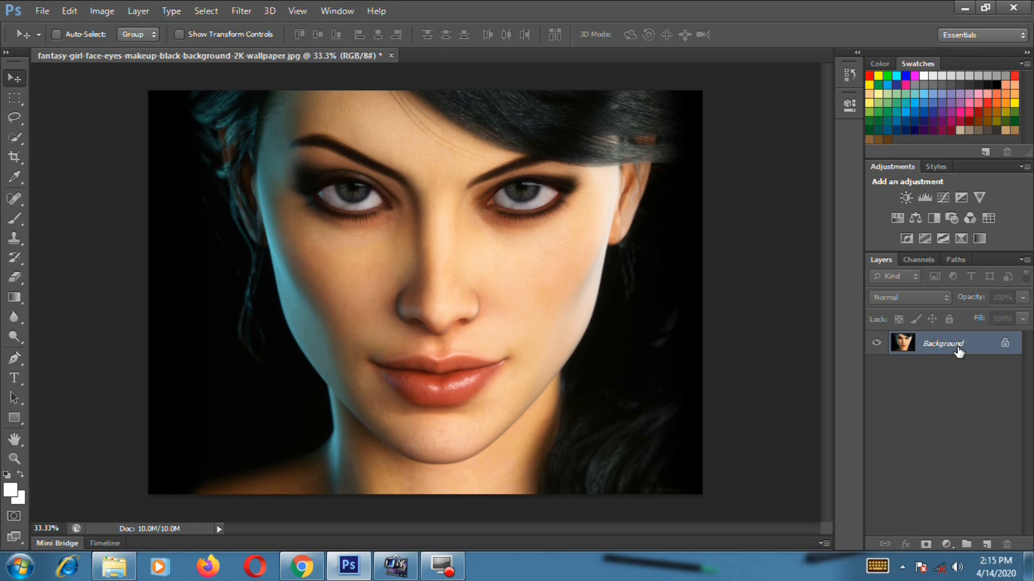
- Convert the Background into the editable layer Layer 0 and duplicate it
{"action": "double_click", "coordinate": [959, 352]}
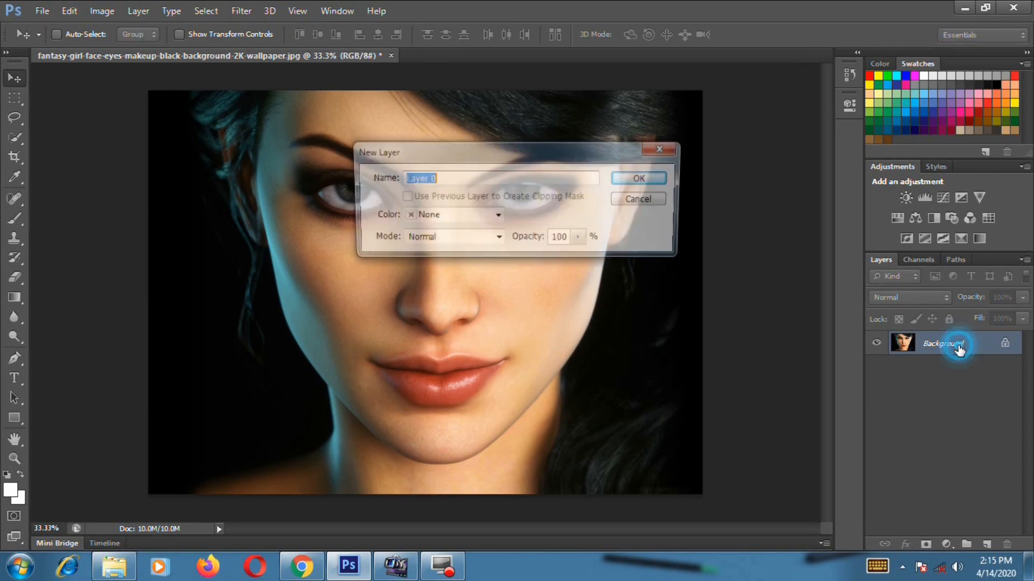
{"action": "left_click", "coordinate": [646, 179]}
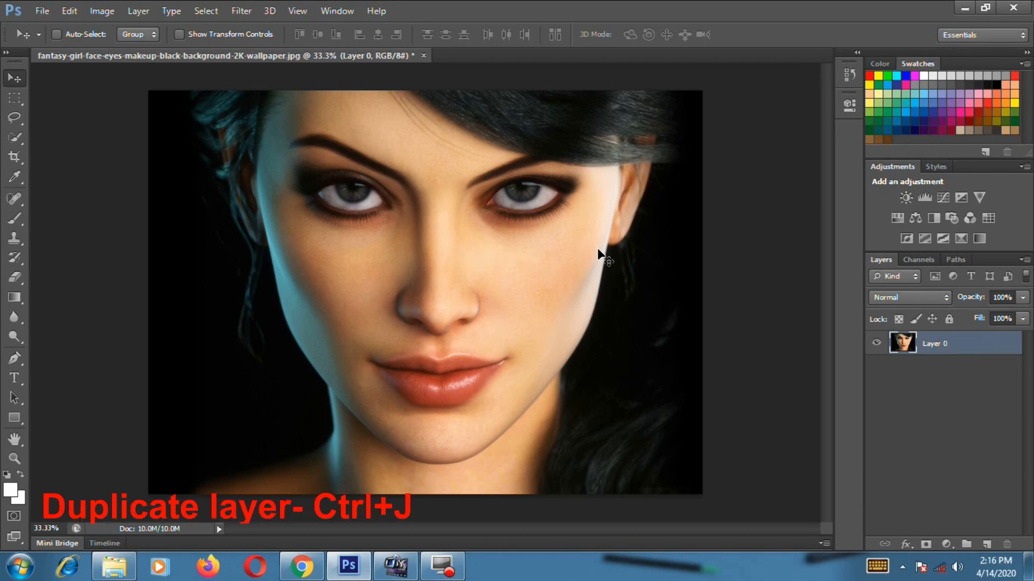
{"action": "key", "text": "ctrl+j"}
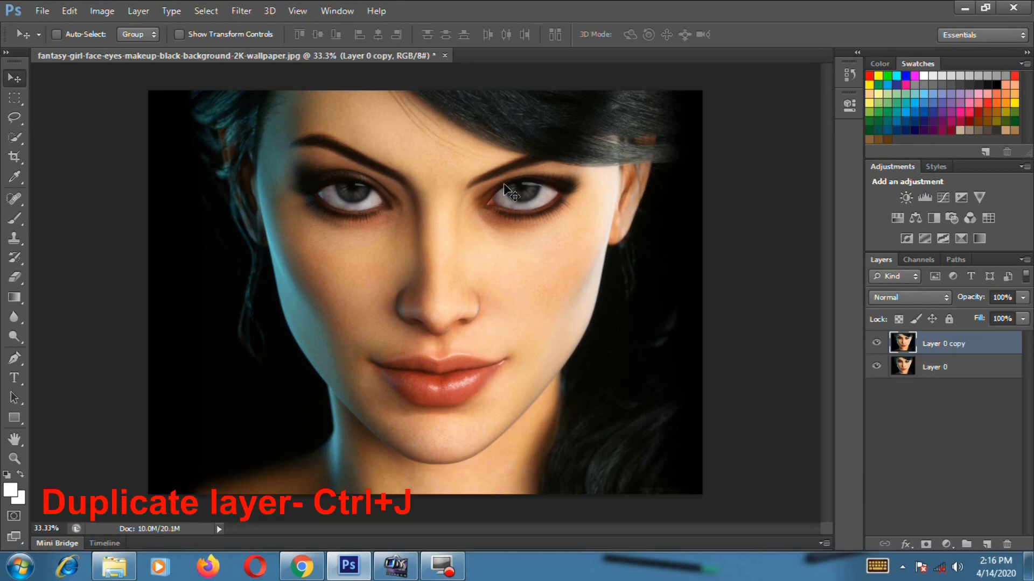
- Apply a Surface Blur with a threshold of 58 levels to the Layer 0 copy, raising the radius slightly
{"action": "left_click", "coordinate": [246, 12]}
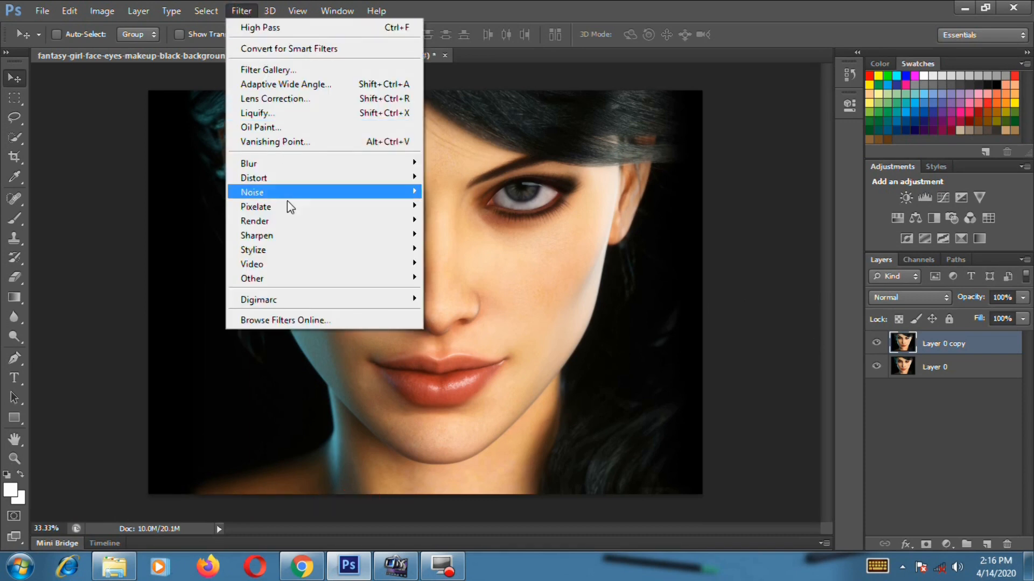
{"action": "mouse_move", "coordinate": [323, 170]}
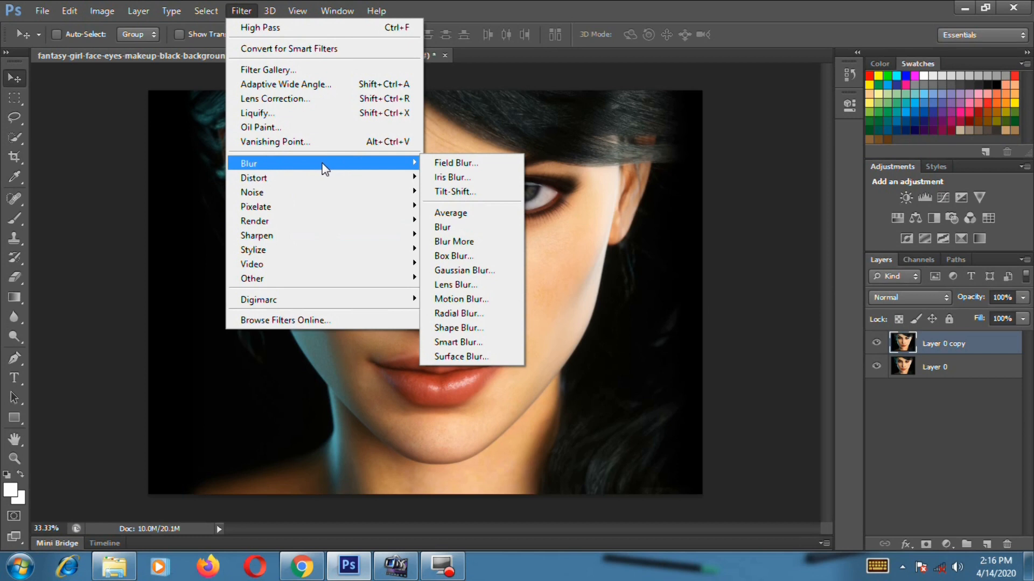
{"action": "left_click", "coordinate": [474, 357]}
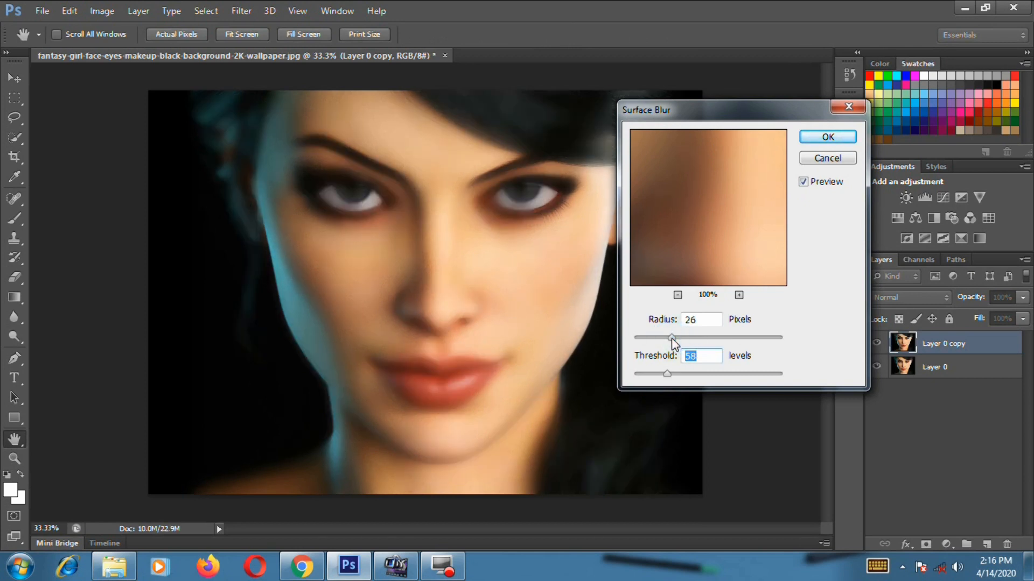
{"action": "left_click_drag", "start_coordinate": [670, 373], "coordinate": [667, 374]}
{"action": "left_click_drag", "start_coordinate": [673, 335], "coordinate": [676, 335]}
{"action": "left_click", "coordinate": [826, 139]}
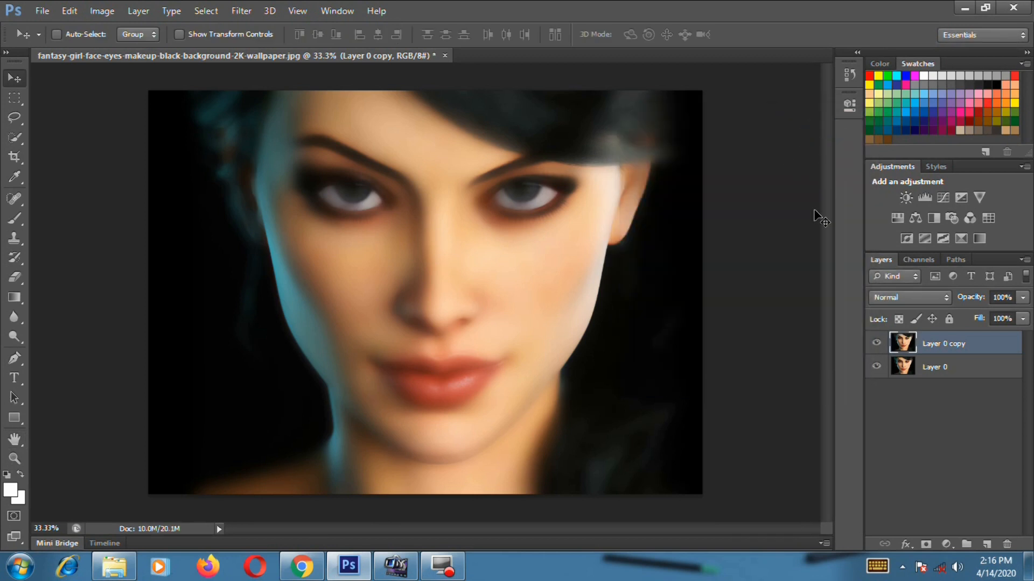
- Add a layer mask to the blurred Layer 0 copy and invert the mask to black
{"action": "left_click", "coordinate": [925, 545]}
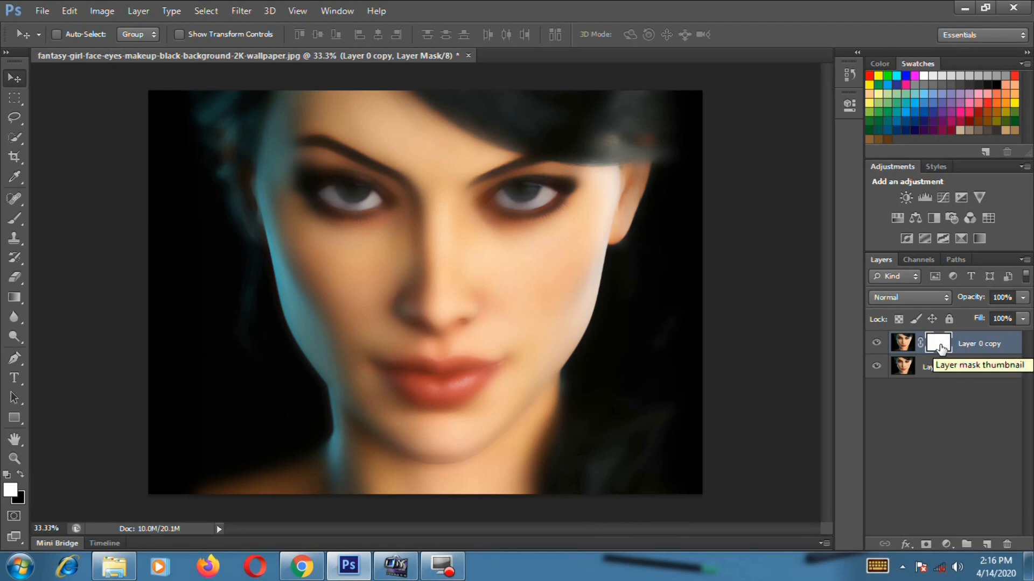
{"action": "left_click_drag", "start_coordinate": [940, 348], "coordinate": [942, 348]}
{"action": "key", "text": "ctrl+i"}
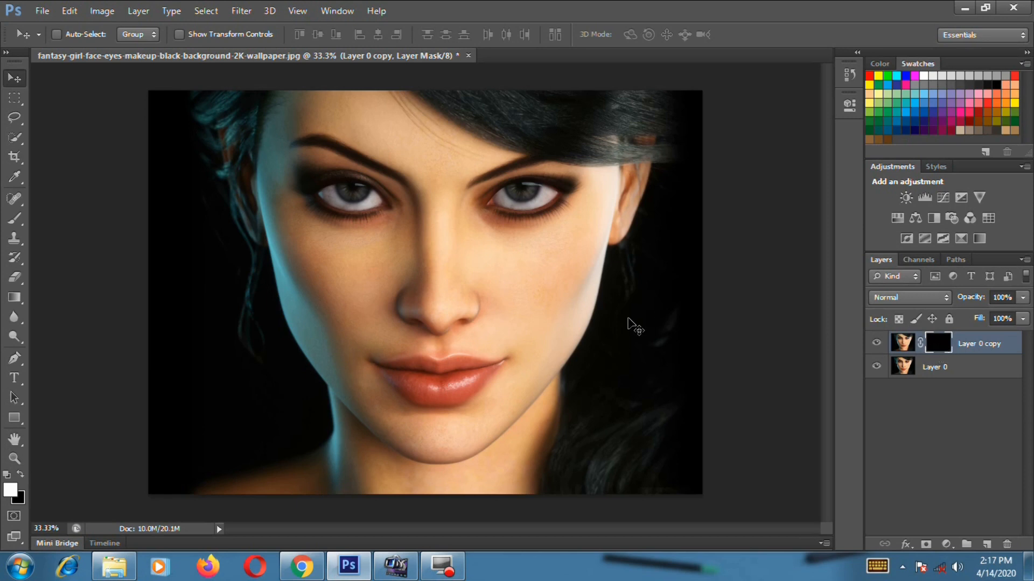
- Choose the Brush tool with a soft round tip, size it to 150 px and start revealing the blur on the cheek
{"action": "key", "text": "ctrl+plus"}
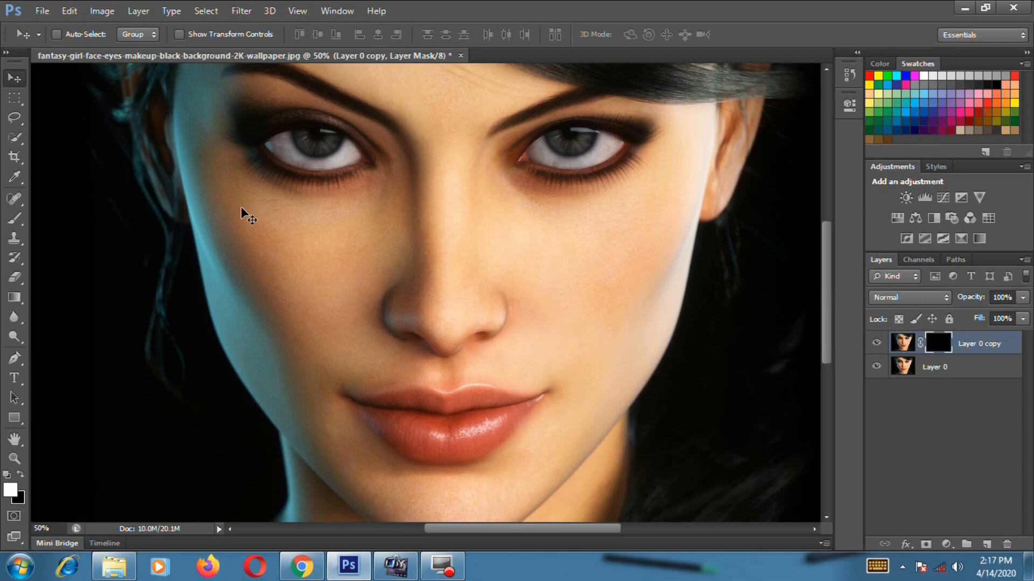
{"action": "left_click", "coordinate": [15, 218]}
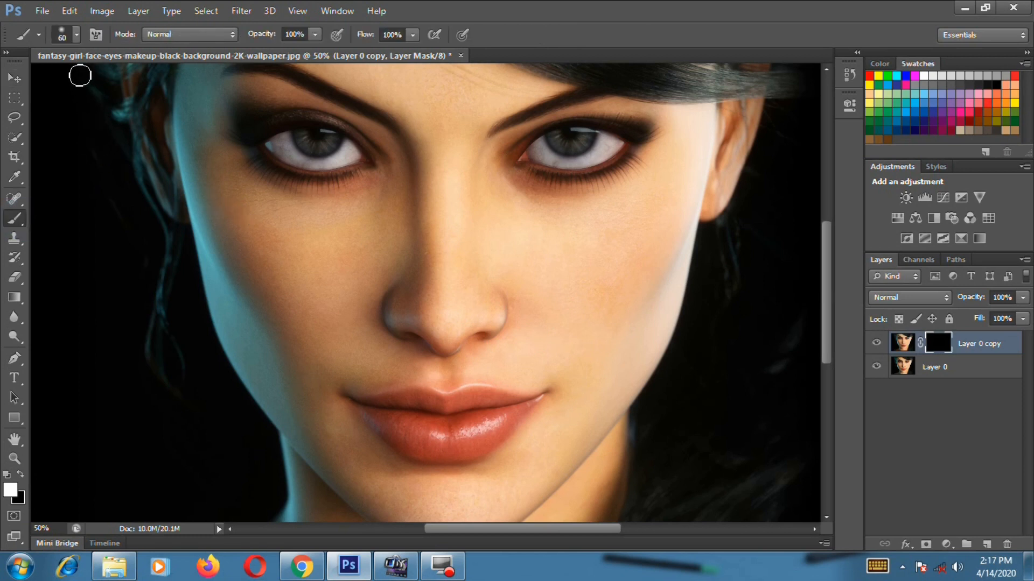
{"action": "left_click", "coordinate": [77, 33]}
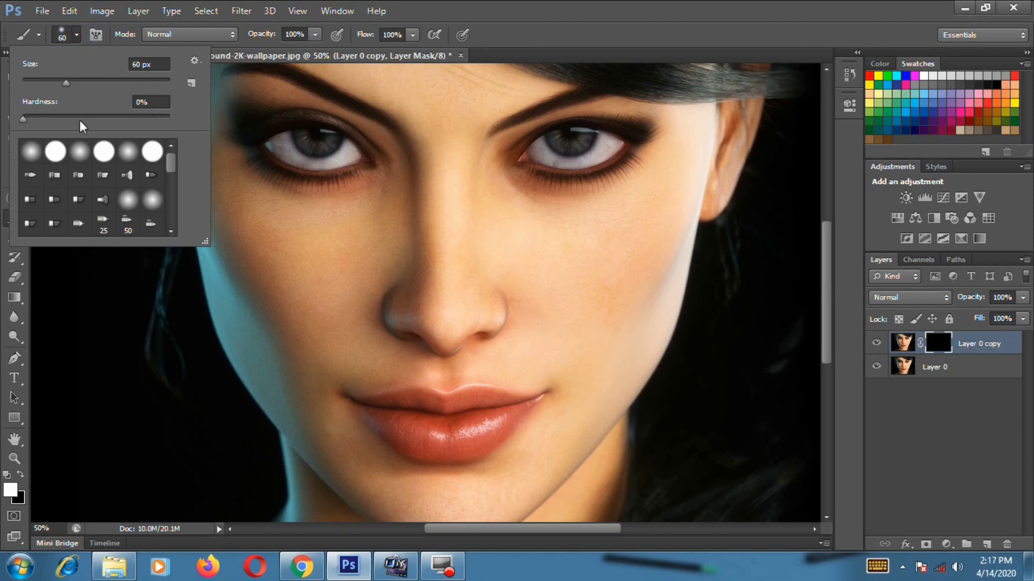
{"action": "left_click", "coordinate": [549, 229]}
{"action": "key", "text": "bracketright"}
{"action": "key", "text": "bracketright"}
{"action": "key", "text": "bracketright"}
{"action": "key", "text": "bracketright"}
{"action": "key", "text": "bracketright"}
{"action": "key", "text": "bracketright"}
{"action": "key", "text": "bracketright"}
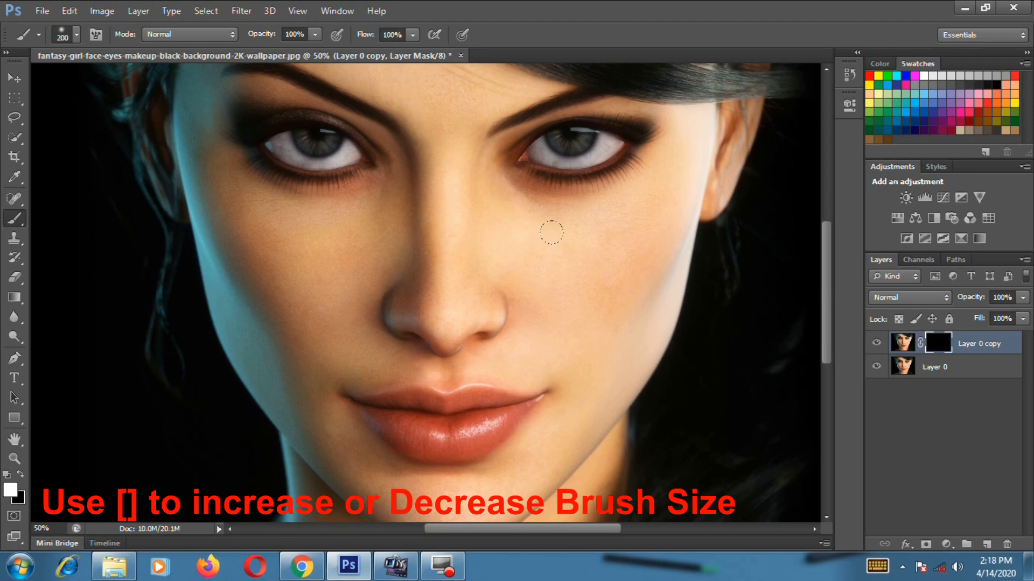
{"action": "key", "text": "bracketleft"}
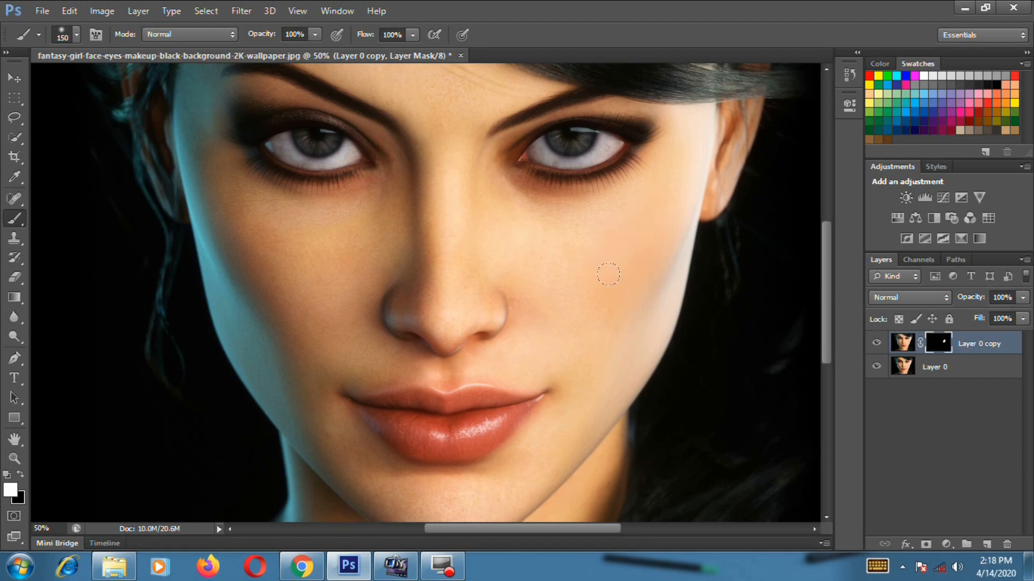
- Paint white on the mask over the cheek on the image's right side, from below the eye to the jaw
{"action": "scroll", "coordinate": [608, 274], "scroll_direction": "up", "scroll_amount": 1}
{"action": "left_click_drag", "start_coordinate": [614, 273], "coordinate": [672, 169]}
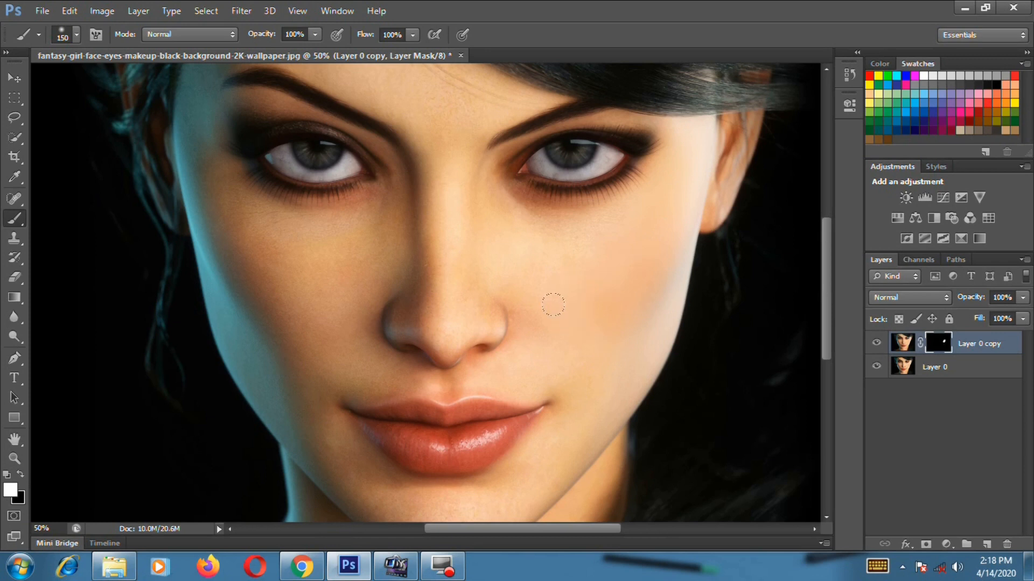
{"action": "key", "text": "ctrl+plus"}
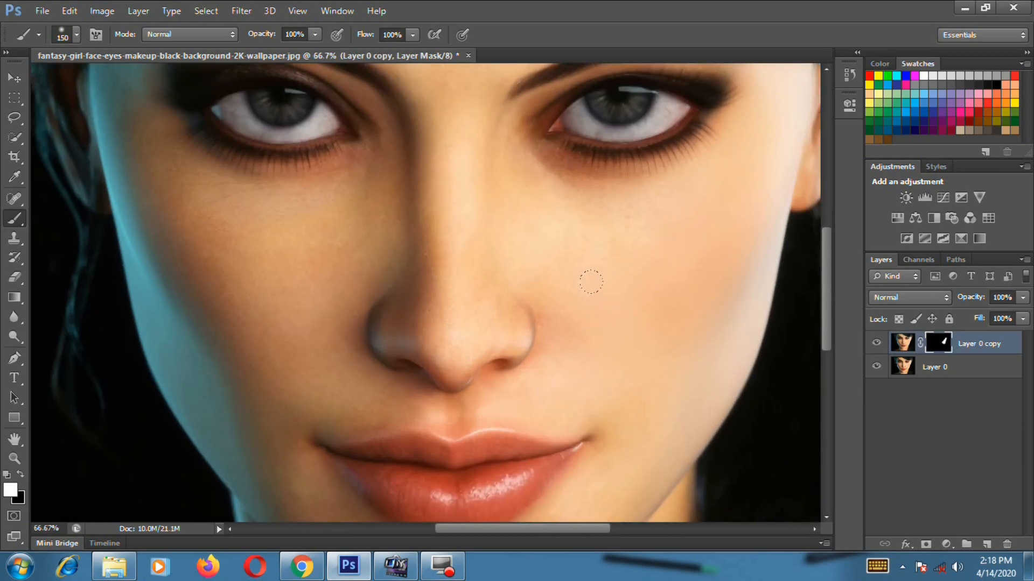
{"action": "key", "text": "bracketleft"}
{"action": "key", "text": "bracketleft"}
{"action": "key", "text": "bracketleft"}
{"action": "mouse_move", "coordinate": [612, 278]}
{"action": "left_mouse_down"}
{"action": "mouse_move", "coordinate": [648, 215]}
{"action": "mouse_move", "coordinate": [575, 211]}
{"action": "mouse_move", "coordinate": [685, 166]}
{"action": "left_mouse_up"}
{"action": "mouse_move", "coordinate": [668, 239]}
{"action": "left_mouse_down"}
{"action": "mouse_move", "coordinate": [619, 184]}
{"action": "mouse_move", "coordinate": [509, 241]}
{"action": "mouse_move", "coordinate": [563, 269]}
{"action": "mouse_move", "coordinate": [554, 302]}
{"action": "left_mouse_up"}
{"action": "mouse_move", "coordinate": [530, 290]}
{"action": "left_mouse_down"}
{"action": "mouse_move", "coordinate": [549, 298]}
{"action": "mouse_move", "coordinate": [595, 380]}
{"action": "left_mouse_up"}
{"action": "left_click_drag", "start_coordinate": [728, 351], "coordinate": [634, 478]}
- Paint white on the mask over the lower jaw and the chin below the lips, adjusting the brush size to fit
{"action": "scroll", "coordinate": [635, 473], "scroll_direction": "down", "scroll_amount": 3}
{"action": "key", "text": "bracketright"}
{"action": "mouse_move", "coordinate": [665, 331]}
{"action": "left_mouse_down"}
{"action": "mouse_move", "coordinate": [622, 377]}
{"action": "mouse_move", "coordinate": [463, 480]}
{"action": "mouse_move", "coordinate": [505, 445]}
{"action": "left_mouse_up"}
{"action": "scroll", "coordinate": [562, 358], "scroll_direction": "down", "scroll_amount": 3}
{"action": "key", "text": "bracketleft"}
{"action": "key", "text": "bracketleft"}
{"action": "mouse_move", "coordinate": [559, 339]}
{"action": "left_mouse_down"}
{"action": "mouse_move", "coordinate": [533, 373]}
{"action": "mouse_move", "coordinate": [445, 382]}
{"action": "mouse_move", "coordinate": [463, 378]}
{"action": "mouse_move", "coordinate": [390, 381]}
{"action": "mouse_move", "coordinate": [341, 338]}
{"action": "left_mouse_up"}
{"action": "left_click_drag", "start_coordinate": [363, 342], "coordinate": [470, 333]}
{"action": "key", "text": "bracketright"}
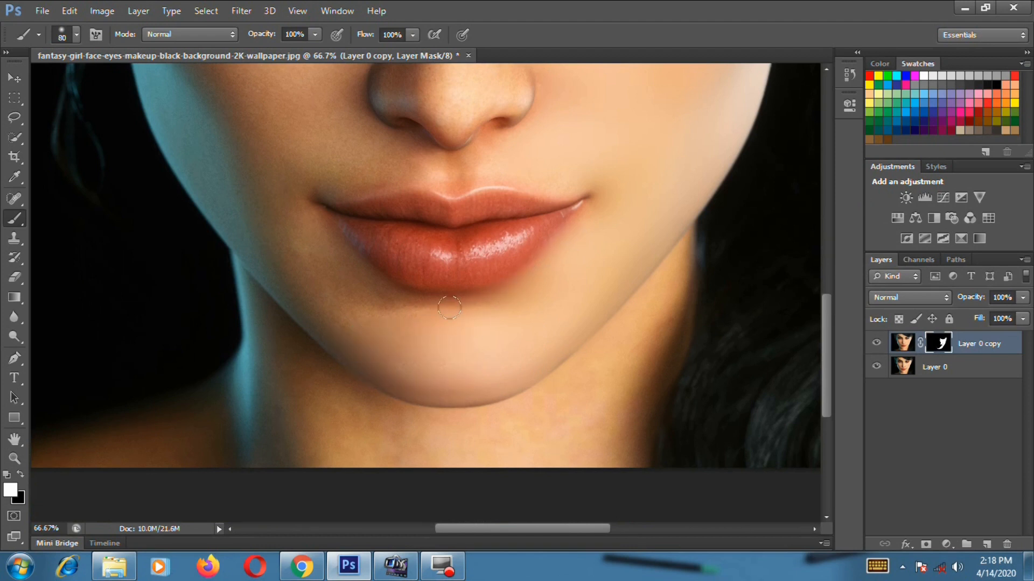
- Paint white on the mask over the jaw and cheek on the image's left side with a 90 to 100 px brush
{"action": "scroll", "coordinate": [379, 373], "scroll_direction": "up", "scroll_amount": 2}
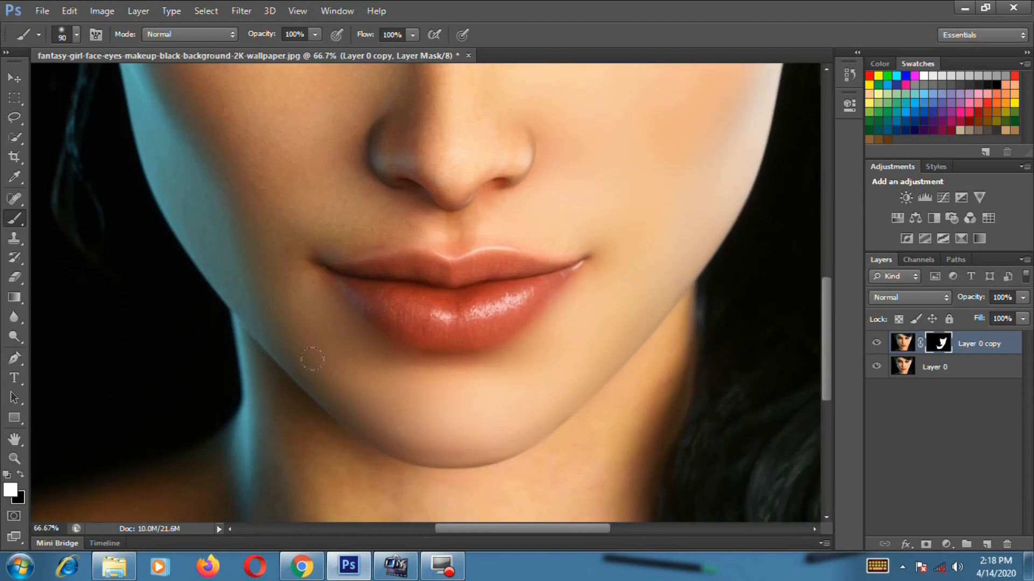
{"action": "scroll", "coordinate": [215, 272], "scroll_direction": "up", "scroll_amount": 3}
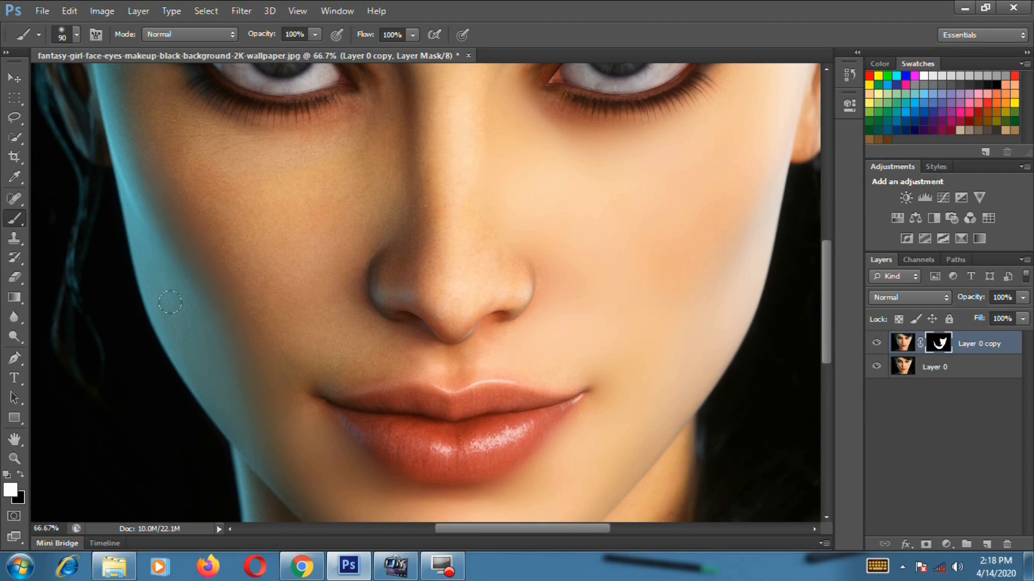
{"action": "key", "text": "bracketright"}
{"action": "left_click", "coordinate": [312, 186]}
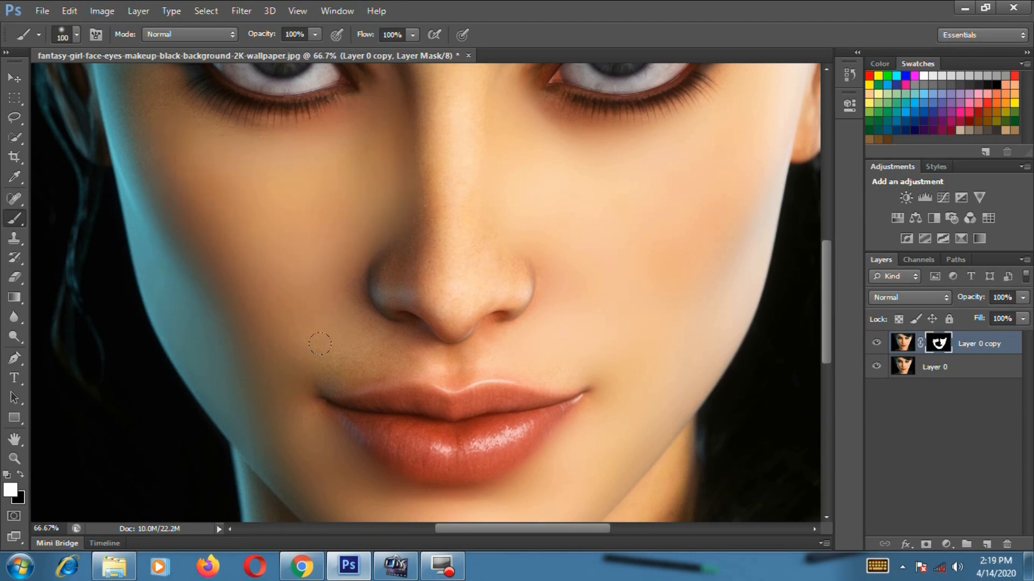
- Paint white on the mask over the nose, upper lip area and mouth corners with a progressively smaller brush
{"action": "key", "text": "bracketleft"}
{"action": "key", "text": "bracketleft"}
{"action": "left_click", "coordinate": [381, 348]}
{"action": "left_click", "coordinate": [482, 337]}
{"action": "key", "text": "bracketleft"}
{"action": "key", "text": "bracketleft"}
{"action": "key", "text": "bracketleft"}
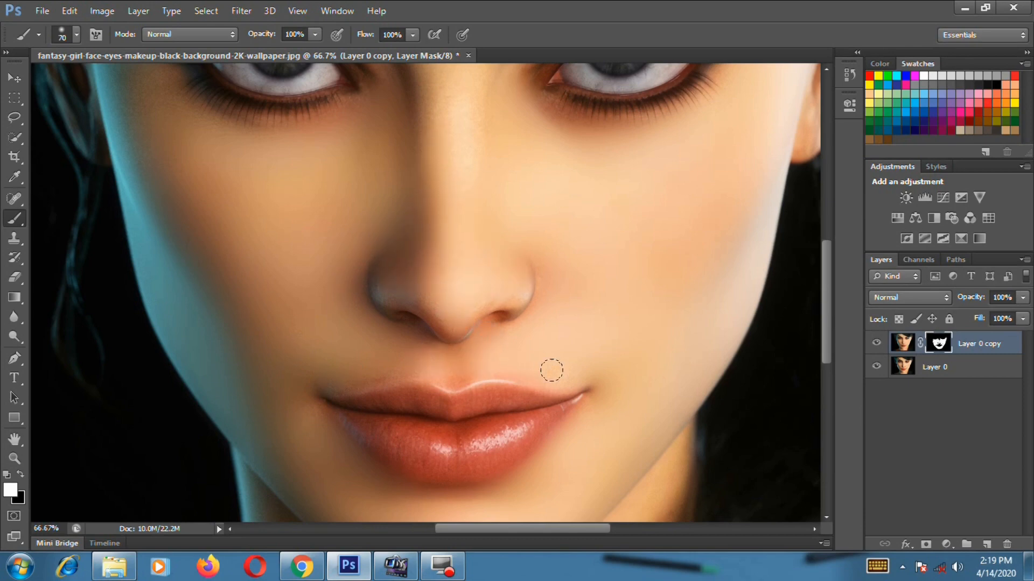
{"action": "left_click", "coordinate": [570, 376]}
- Paint white on the mask between the eyebrows and over the centre of the forehead with a 100 px brush
{"action": "scroll", "coordinate": [485, 327], "scroll_direction": "up", "scroll_amount": 3}
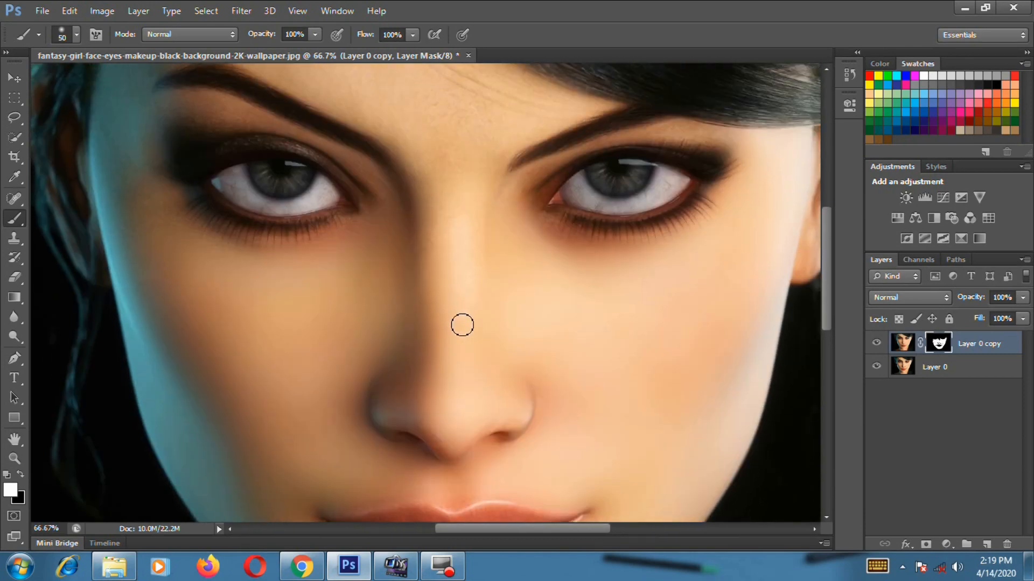
{"action": "key", "text": "bracketright"}
{"action": "key", "text": "bracketright"}
{"action": "key", "text": "bracketright"}
{"action": "scroll", "coordinate": [424, 300], "scroll_direction": "up", "scroll_amount": 3}
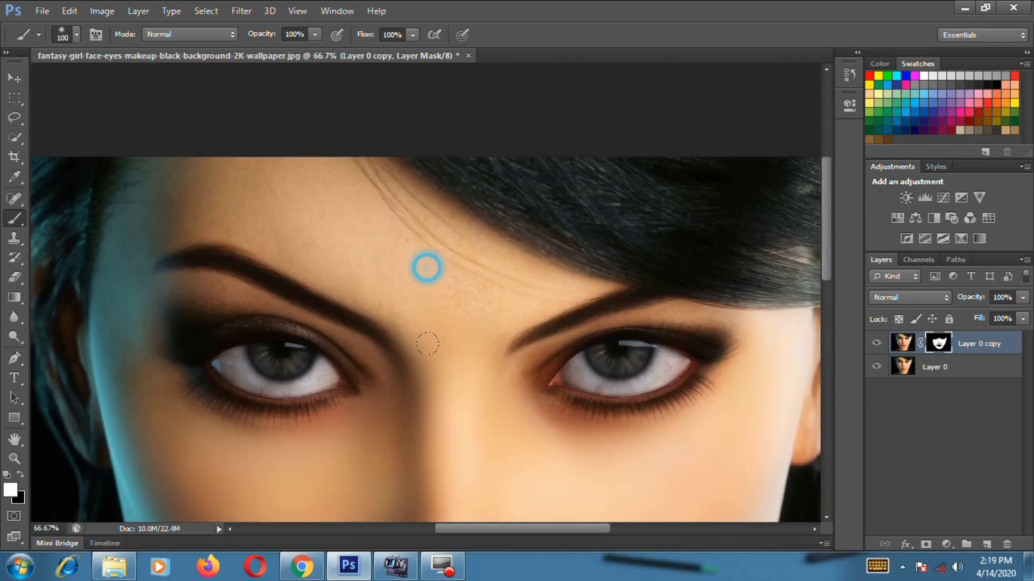
{"action": "key", "text": "bracketleft"}
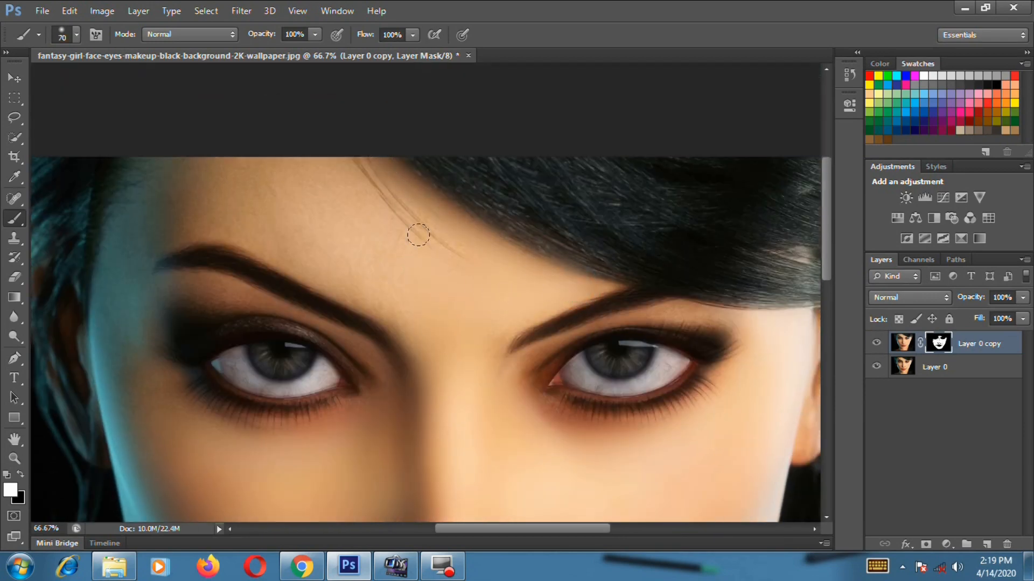
- Paint white on the mask over the stray forehead hairs and the skin above the eyebrow on the image's left side
{"action": "left_click_drag", "start_coordinate": [418, 234], "coordinate": [357, 179]}
{"action": "key", "text": "bracketright"}
{"action": "key", "text": "bracketright"}
{"action": "key", "text": "bracketright"}
{"action": "key", "text": "bracketleft"}
{"action": "key", "text": "bracketleft"}
{"action": "key", "text": "bracketleft"}
{"action": "key", "text": "bracketleft"}
{"action": "key", "text": "bracketleft"}
{"action": "left_click_drag", "start_coordinate": [326, 253], "coordinate": [390, 305]}
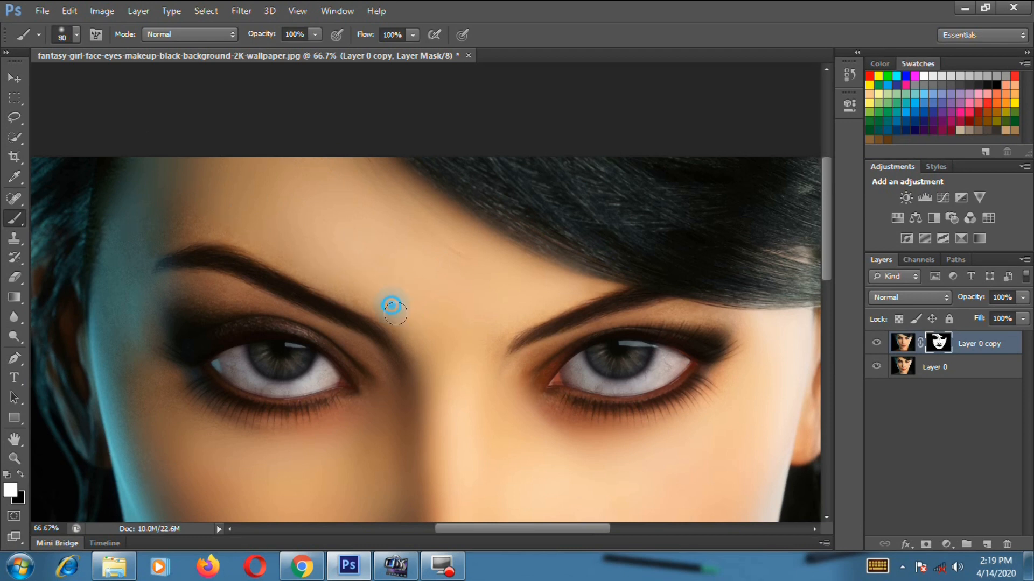
- Paint white on the mask over the blue-lit temple and the skin around the eye on the image's left side
{"action": "mouse_move", "coordinate": [393, 378]}
{"action": "left_mouse_down"}
{"action": "mouse_move", "coordinate": [336, 332]}
{"action": "mouse_move", "coordinate": [344, 343]}
{"action": "mouse_move", "coordinate": [251, 307]}
{"action": "mouse_move", "coordinate": [164, 294]}
{"action": "mouse_move", "coordinate": [264, 304]}
{"action": "mouse_move", "coordinate": [154, 285]}
{"action": "mouse_move", "coordinate": [225, 285]}
{"action": "mouse_move", "coordinate": [366, 351]}
{"action": "mouse_move", "coordinate": [137, 299]}
{"action": "left_mouse_up"}
{"action": "key", "text": "bracketleft"}
{"action": "key", "text": "bracketright"}
{"action": "key", "text": "bracketright"}
{"action": "key", "text": "bracketright"}
{"action": "key", "text": "bracketright"}
{"action": "left_click_drag", "start_coordinate": [111, 333], "coordinate": [150, 177]}
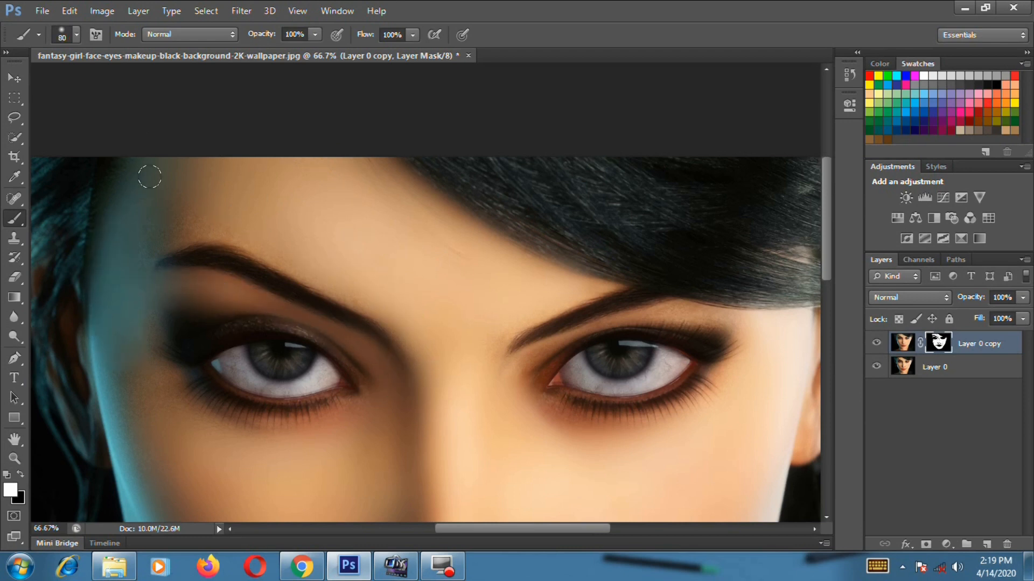
{"action": "scroll", "coordinate": [162, 231], "scroll_direction": "down", "scroll_amount": 3}
{"action": "key", "text": "bracketright"}
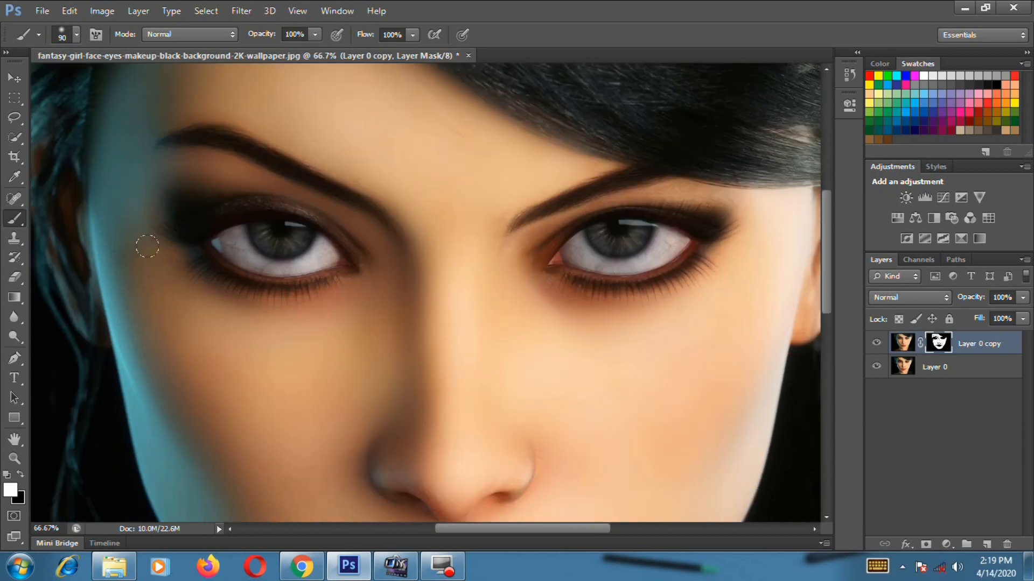
- Smooth the skin around the eye and temple on the image's right side by painting the mask with a smaller brush
{"action": "scroll", "coordinate": [166, 165], "scroll_direction": "up", "scroll_amount": 1}
{"action": "key", "text": "bracketleft"}
{"action": "key", "text": "bracketleft"}
{"action": "key", "text": "bracketleft"}
{"action": "key", "text": "bracketleft"}
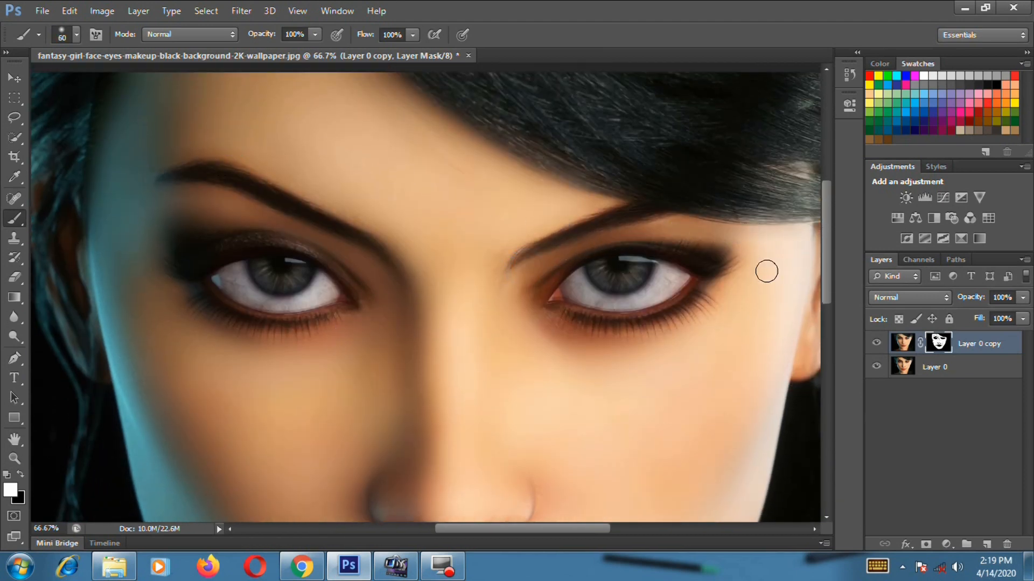
{"action": "key", "text": "bracketright"}
{"action": "key", "text": "bracketright"}
{"action": "scroll", "coordinate": [480, 192], "scroll_direction": "up", "scroll_amount": 1}
- Paint white on the mask over the neck and shoulder with the brush enlarged up to 175 px
{"action": "key", "text": "ctrl+minus"}
{"action": "key", "text": "bracketright"}
{"action": "key", "text": "bracketright"}
{"action": "key", "text": "bracketright"}
{"action": "key", "text": "bracketright"}
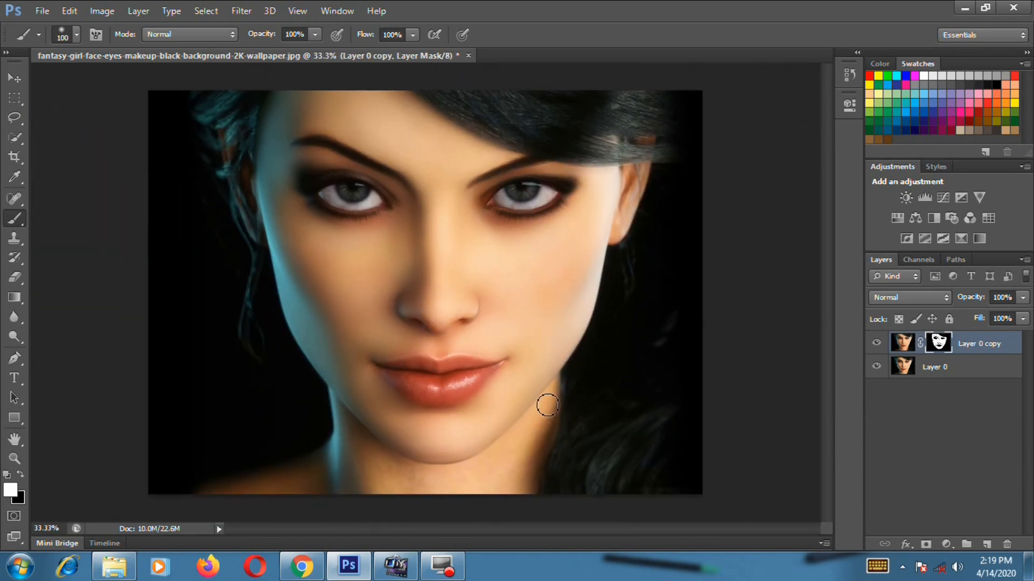
{"action": "left_click", "coordinate": [552, 396]}
{"action": "key", "text": "bracketright"}
{"action": "key", "text": "bracketright"}
{"action": "left_click", "coordinate": [334, 466]}
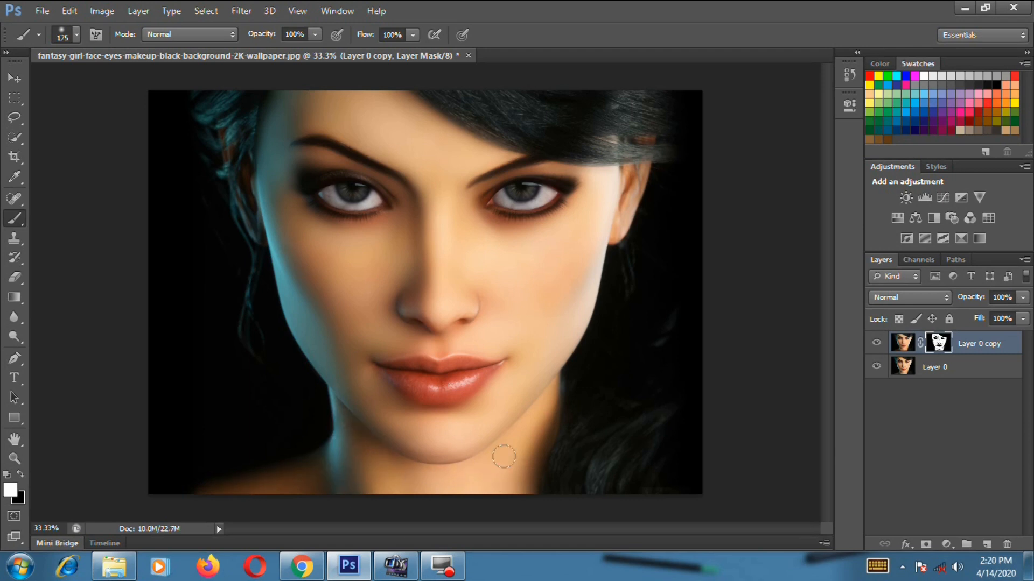
- Hide Layer 0 to find missed skin areas, touch up the mask with a 90 px brush, and show Layer 0 again
{"action": "left_click", "coordinate": [876, 366]}
{"action": "key", "text": "bracketleft"}
{"action": "key", "text": "bracketleft"}
{"action": "key", "text": "bracketleft"}
{"action": "key", "text": "bracketleft"}
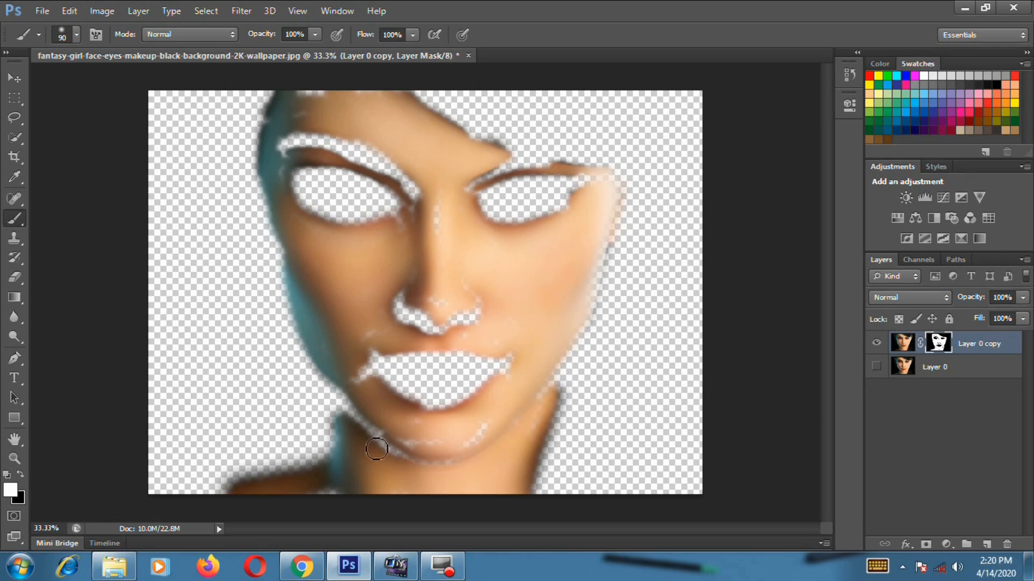
{"action": "left_click", "coordinate": [877, 365]}
- Toggle the visibility of the Layer 0 copy to compare the face before and after smoothing
{"action": "key", "text": "ctrl+minus"}
{"action": "key", "text": "ctrl+plus"}
{"action": "key", "text": "ctrl+plus"}
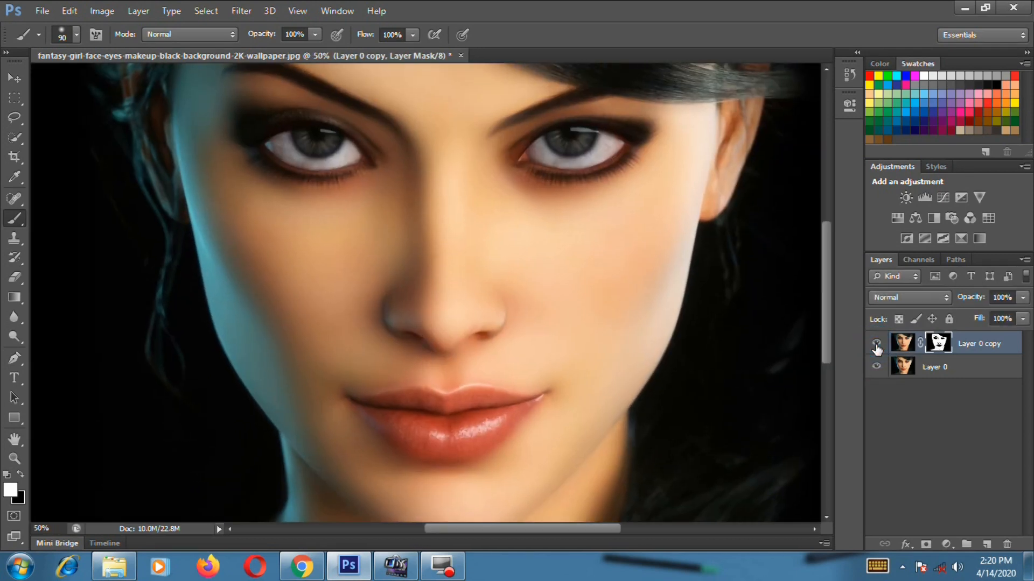
{"action": "left_click", "coordinate": [876, 344]}
{"action": "left_click", "coordinate": [876, 344]}
- Switch to the Move tool and create a new empty layer above the Layer 0 copy
{"action": "left_click", "coordinate": [16, 79]}
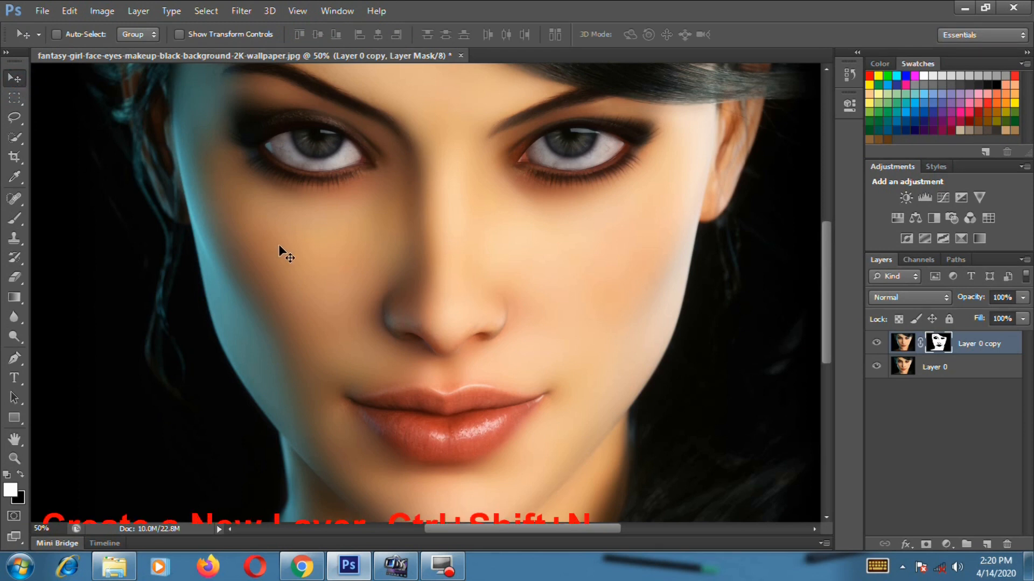
{"action": "key", "text": "ctrl+shift+n"}
{"action": "key", "text": "Return"}
{"action": "key", "text": "alt"}
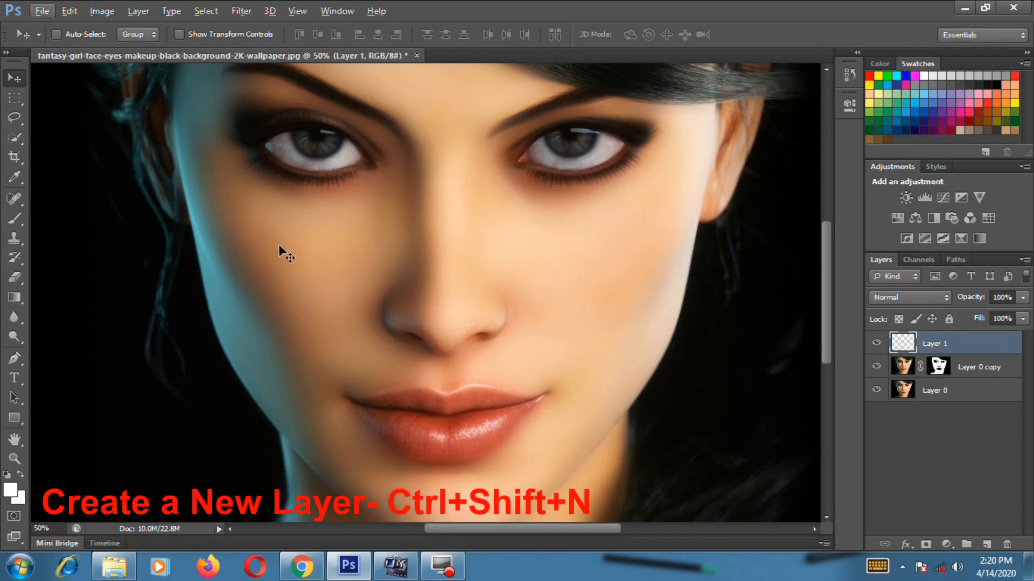
- Set the foreground colour to bright pink from the swatches and fill Layer 1 with it
{"action": "left_click", "coordinate": [10, 489]}
{"action": "left_click_drag", "start_coordinate": [612, 104], "coordinate": [683, 143]}
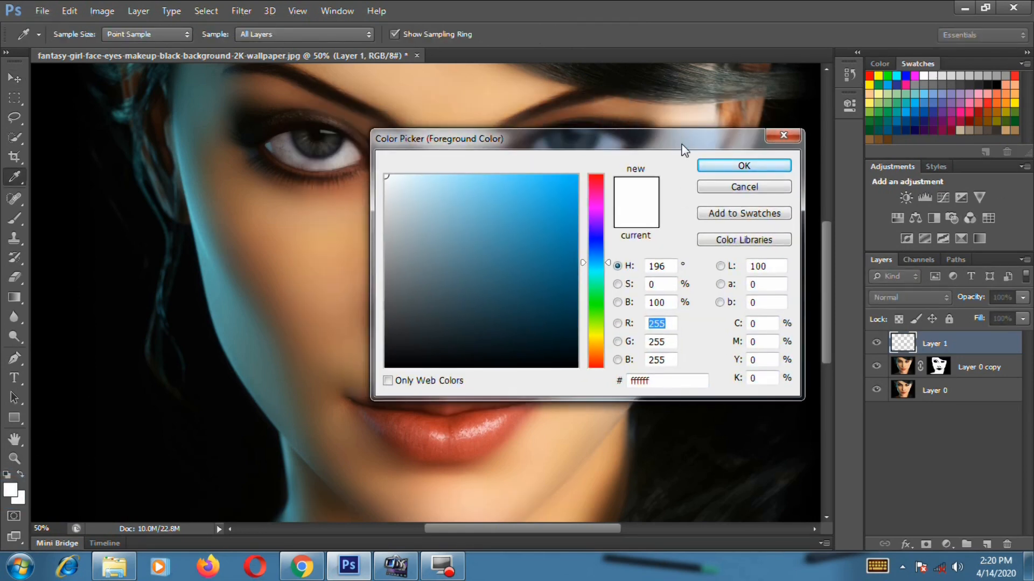
{"action": "left_click", "coordinate": [961, 110]}
{"action": "left_click", "coordinate": [739, 166]}
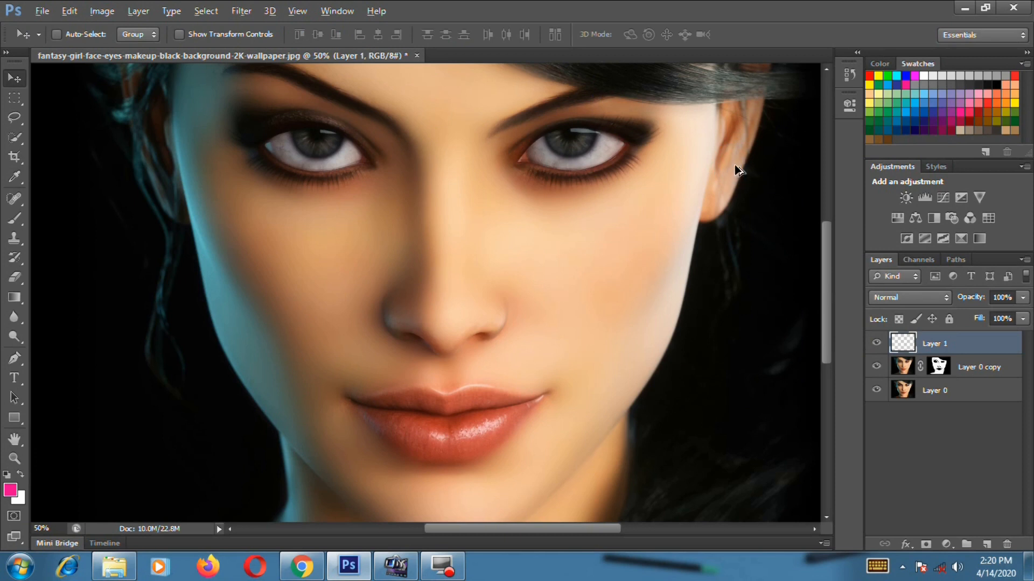
{"action": "key", "text": "alt+BackSpace"}
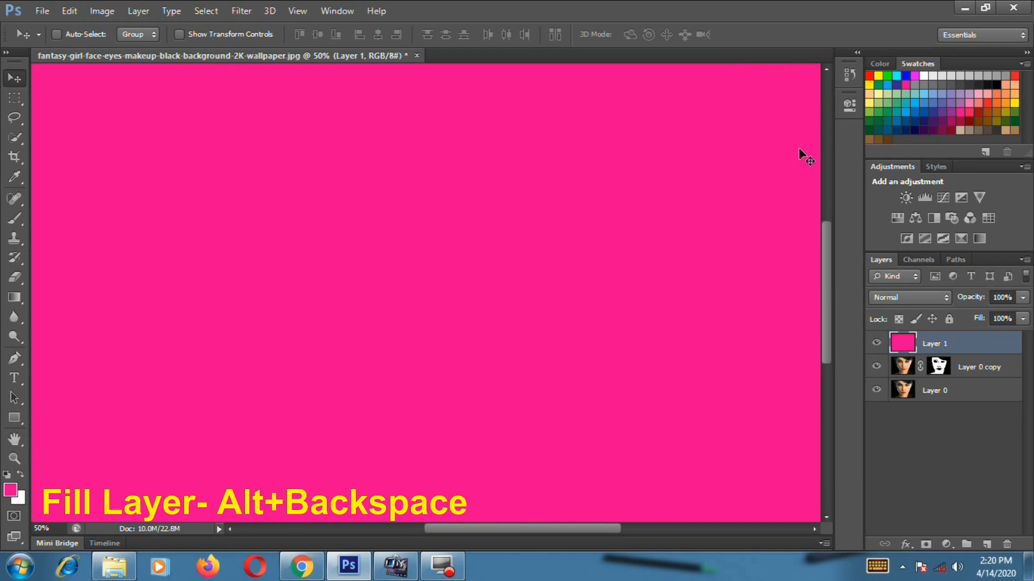
- Change the blend mode of the pink Layer 1 to Subtract
{"action": "left_click", "coordinate": [900, 300]}
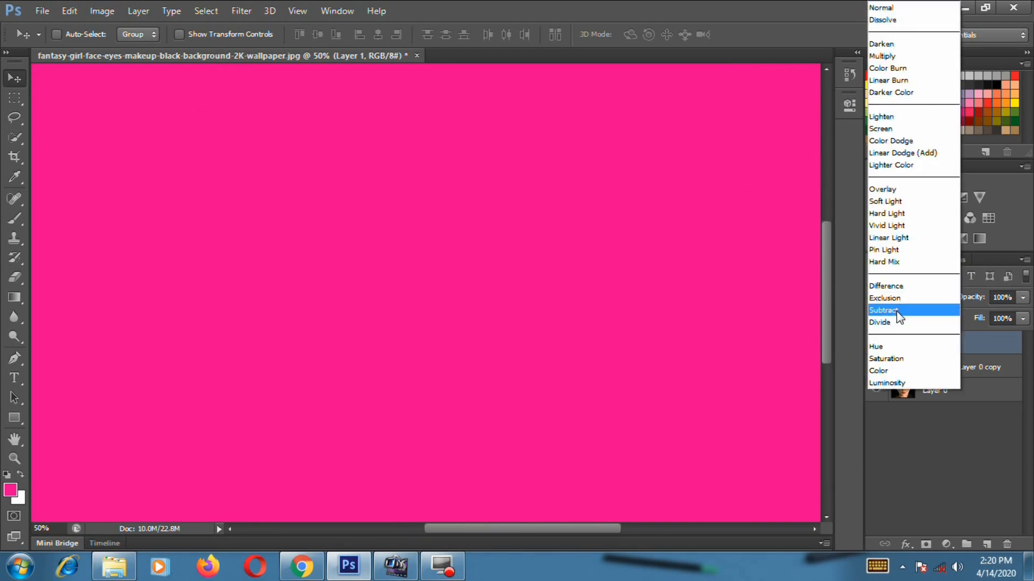
{"action": "left_click", "coordinate": [938, 455]}
{"action": "left_click", "coordinate": [918, 299]}
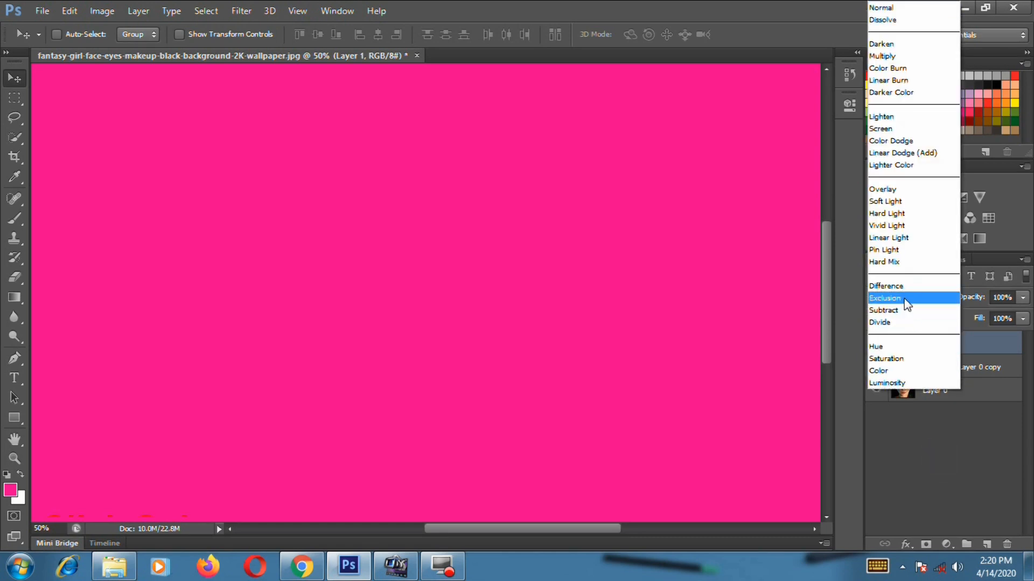
{"action": "left_click", "coordinate": [903, 299]}
{"action": "left_click", "coordinate": [904, 299]}
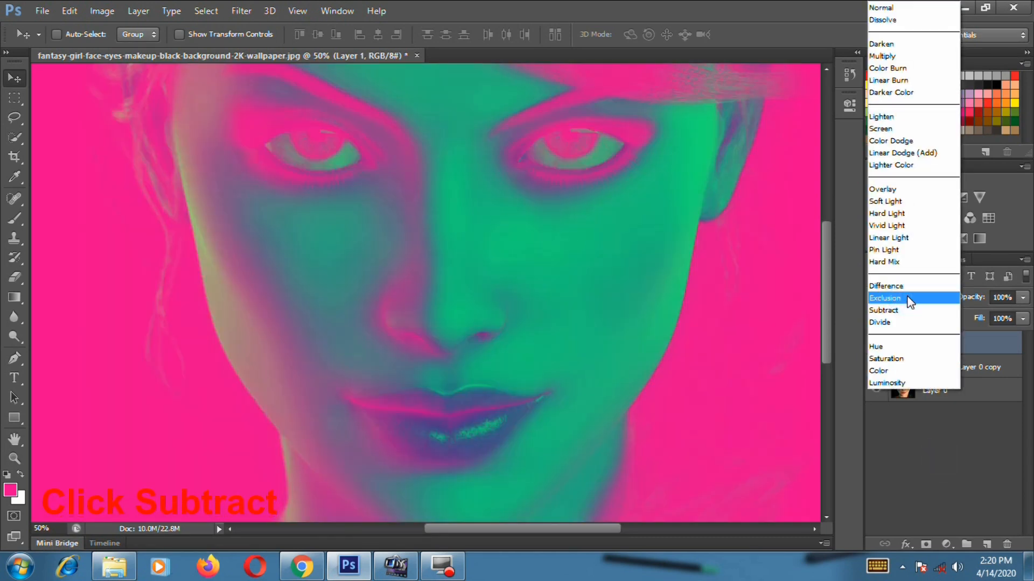
{"action": "left_click", "coordinate": [899, 309]}
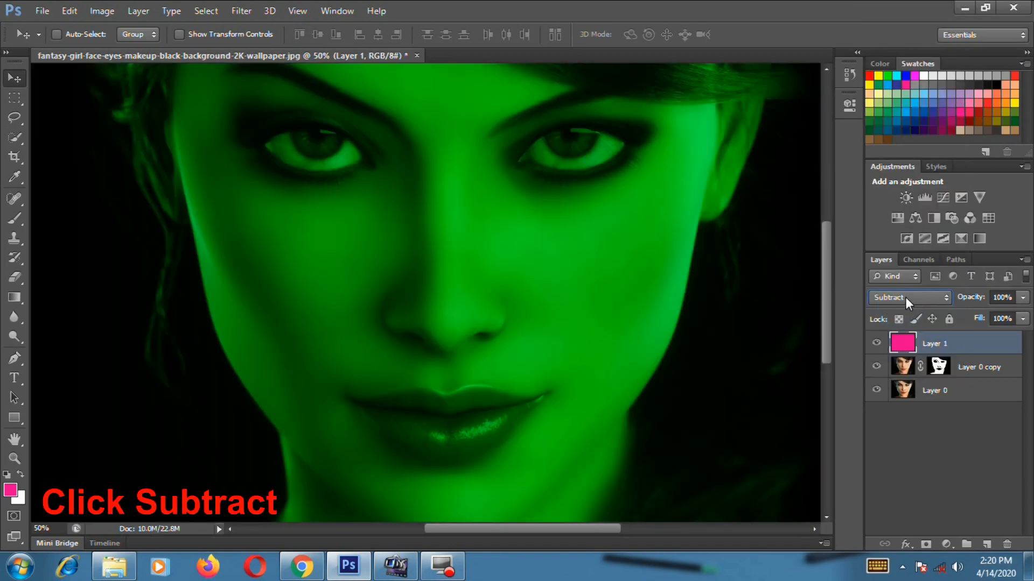
- Add a mask to Layer 1 and draw a horizontal white-to-black linear gradient across the nose, keeping the tint on the face's left half
{"action": "key", "text": "ctrl+minus"}
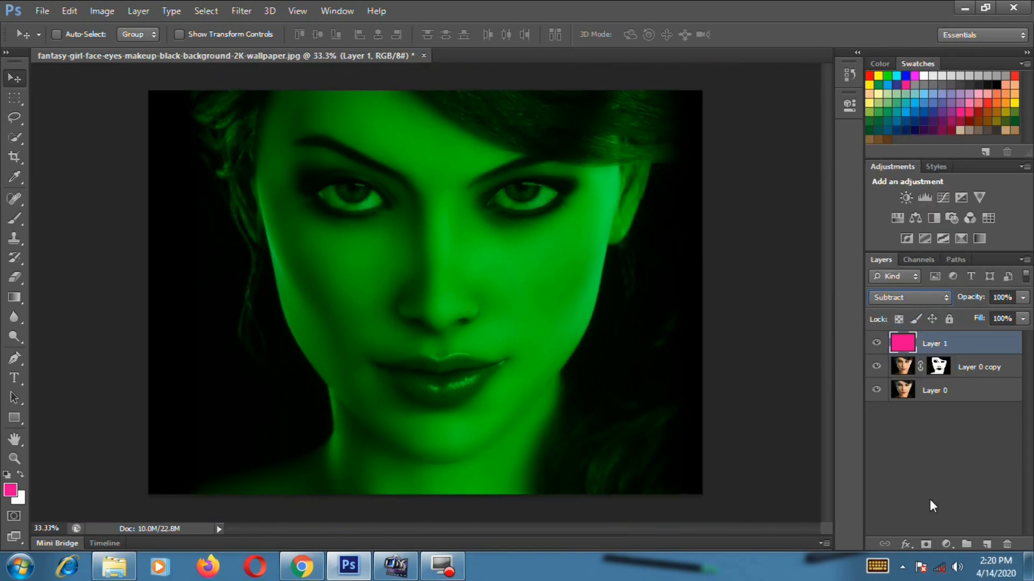
{"action": "left_click", "coordinate": [924, 544]}
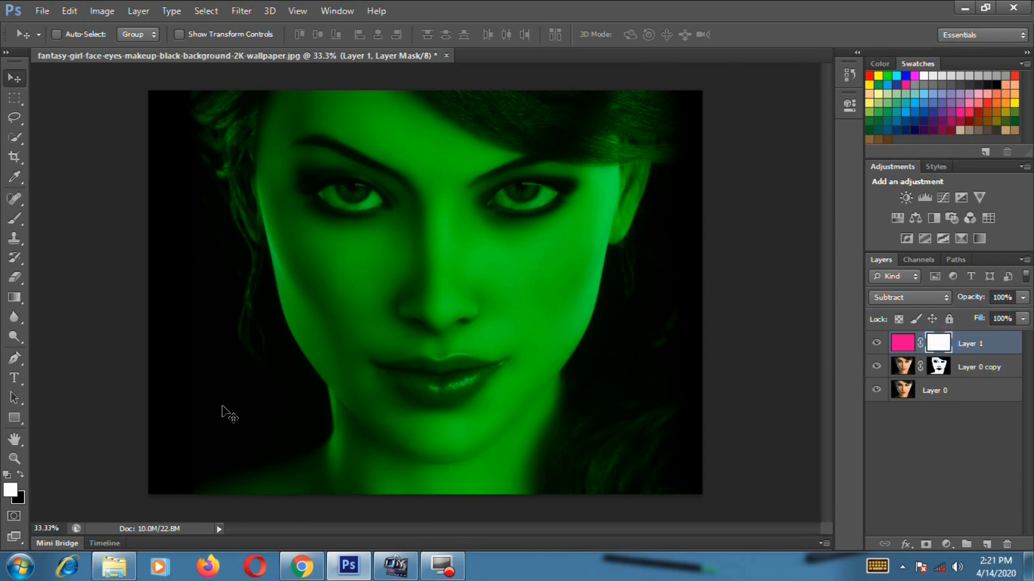
{"action": "left_click", "coordinate": [15, 298]}
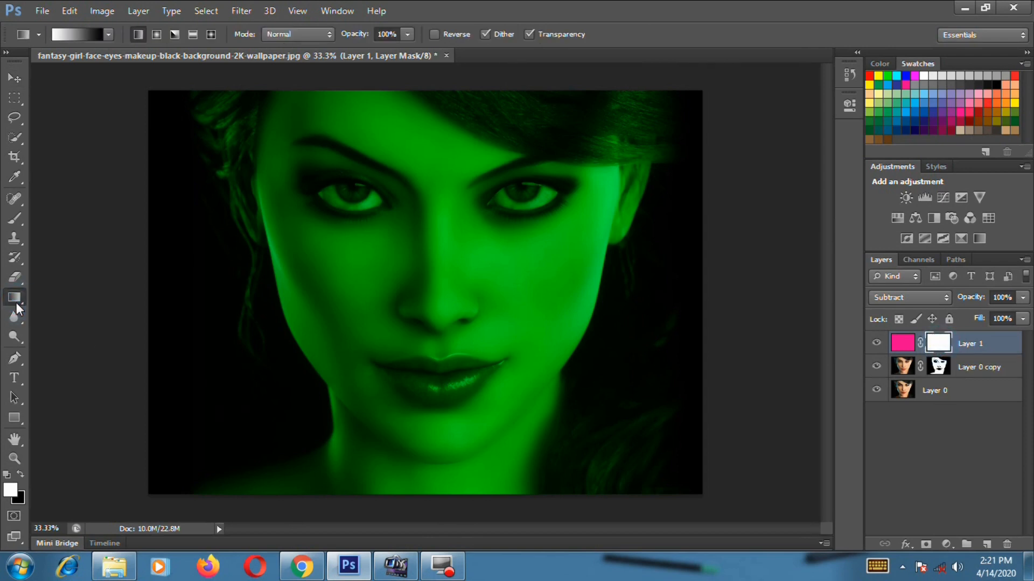
{"action": "left_click_drag", "start_coordinate": [423, 297], "coordinate": [232, 309]}
{"action": "left_click_drag", "start_coordinate": [446, 286], "coordinate": [586, 285]}
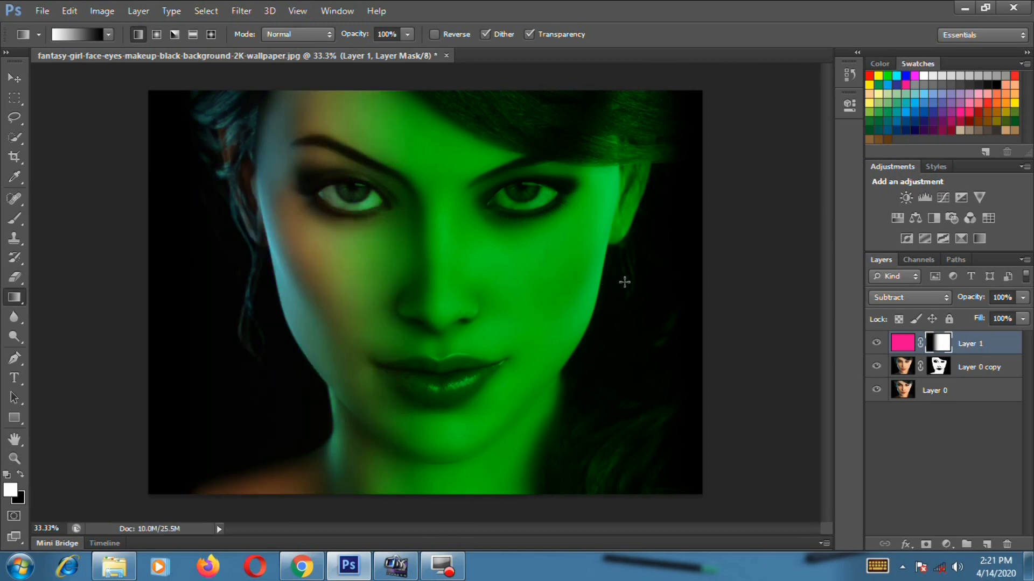
{"action": "left_click_drag", "start_coordinate": [324, 292], "coordinate": [514, 293]}
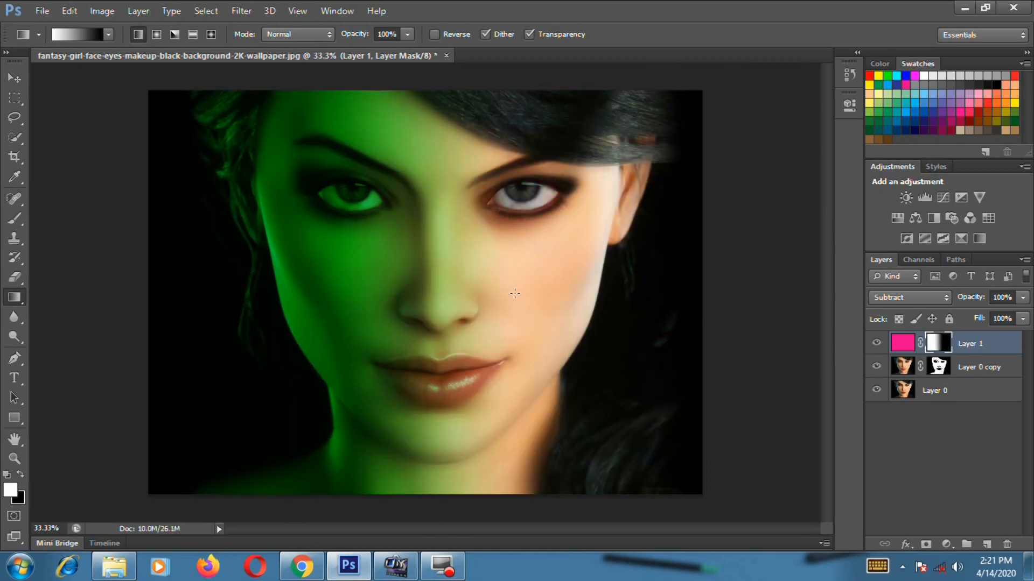
{"action": "left_click_drag", "start_coordinate": [407, 287], "coordinate": [487, 291]}
{"action": "left_click_drag", "start_coordinate": [378, 291], "coordinate": [492, 290]}
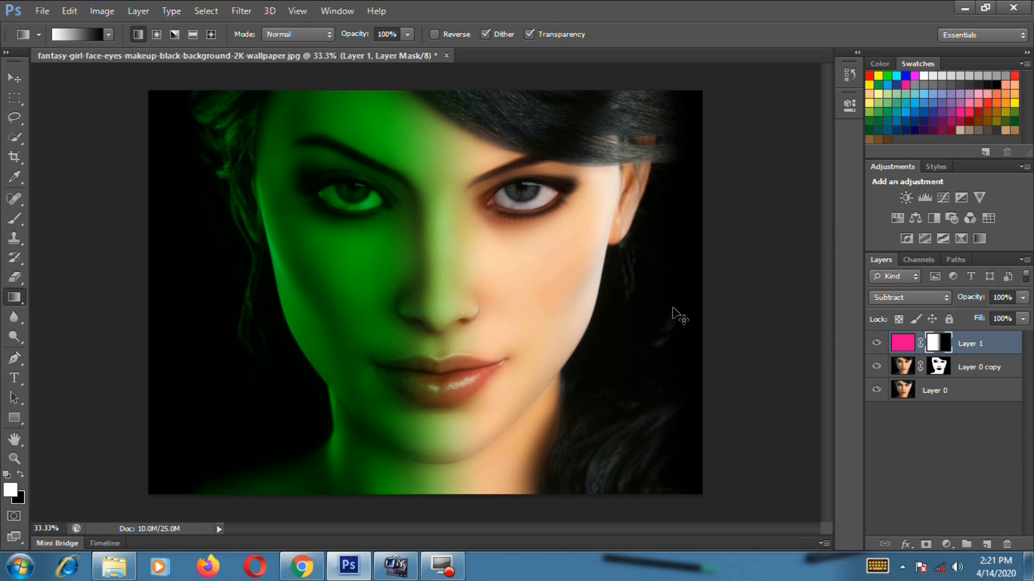
- Create a new layer above Layer 1 and fill it with a bright blue swatch colour
{"action": "key", "text": "ctrl+shift+n"}
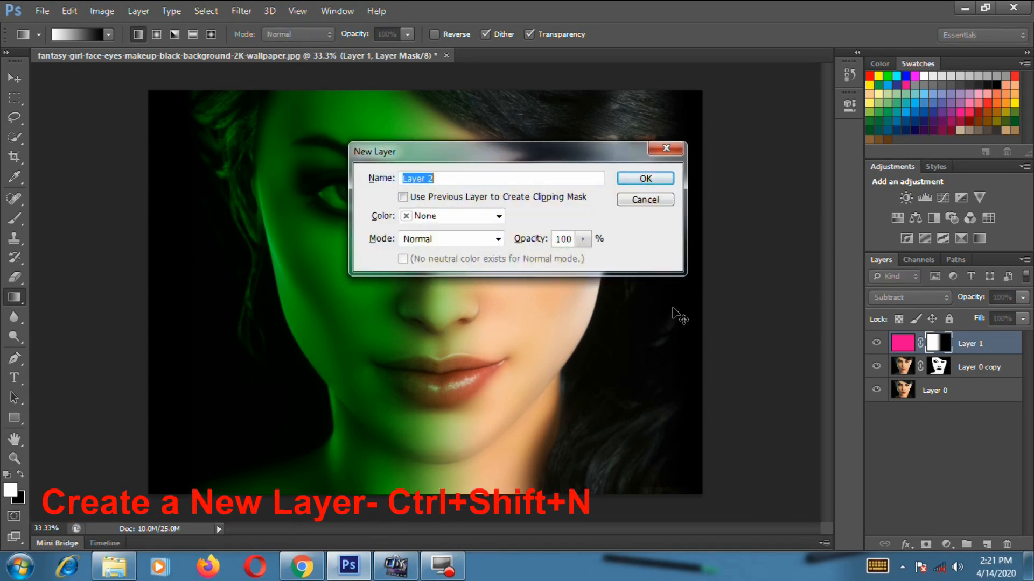
{"action": "key", "text": "Return"}
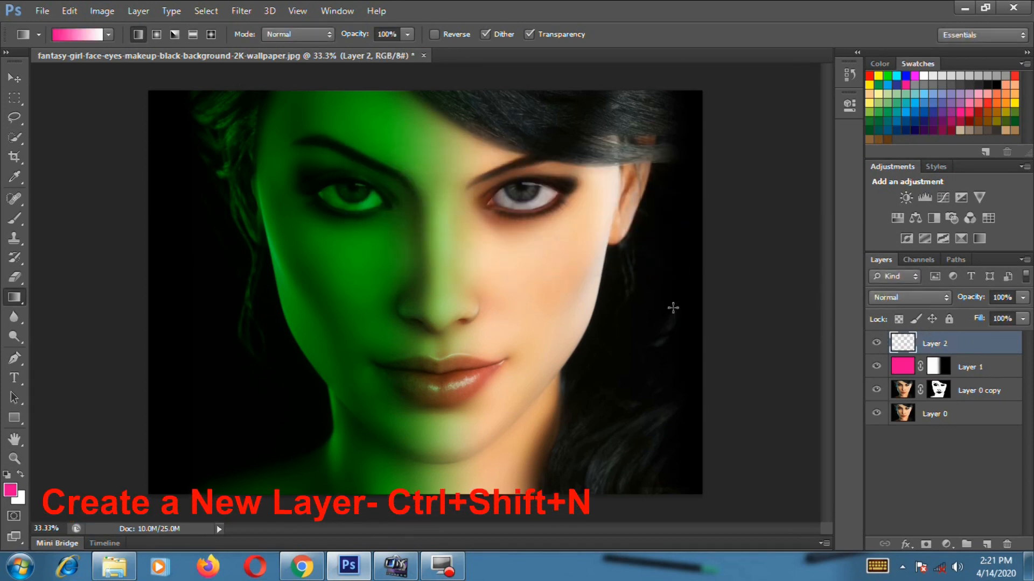
{"action": "left_click", "coordinate": [907, 111]}
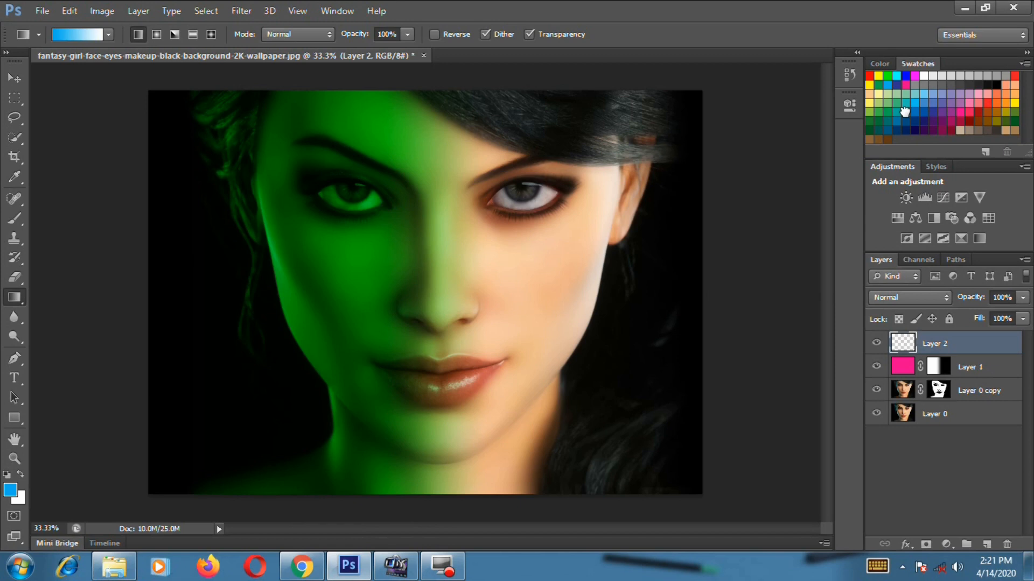
{"action": "key", "text": "alt+BackSpace"}
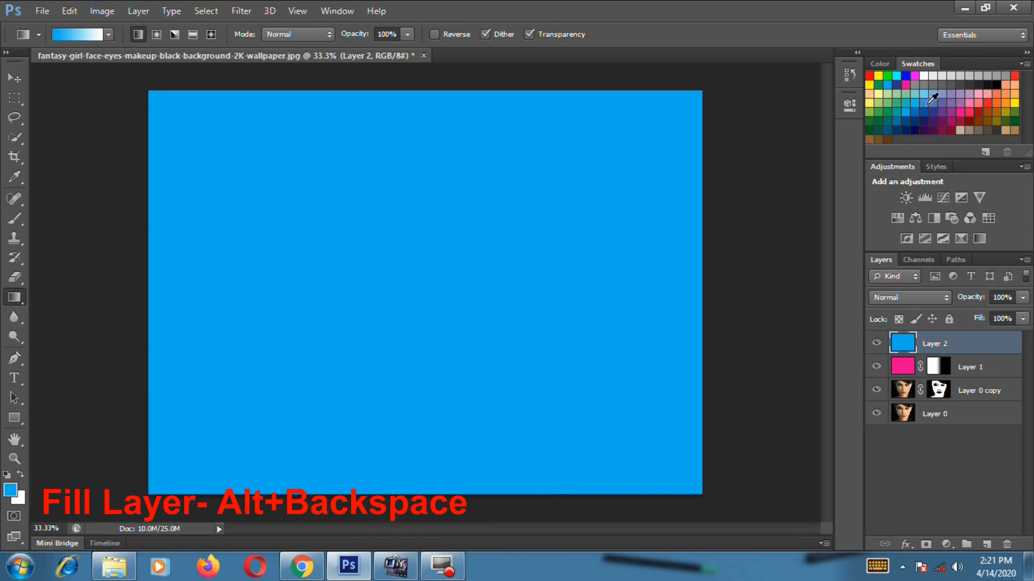
- Set the blend mode of the blue Layer 2 to Subtract
{"action": "left_click", "coordinate": [927, 298]}
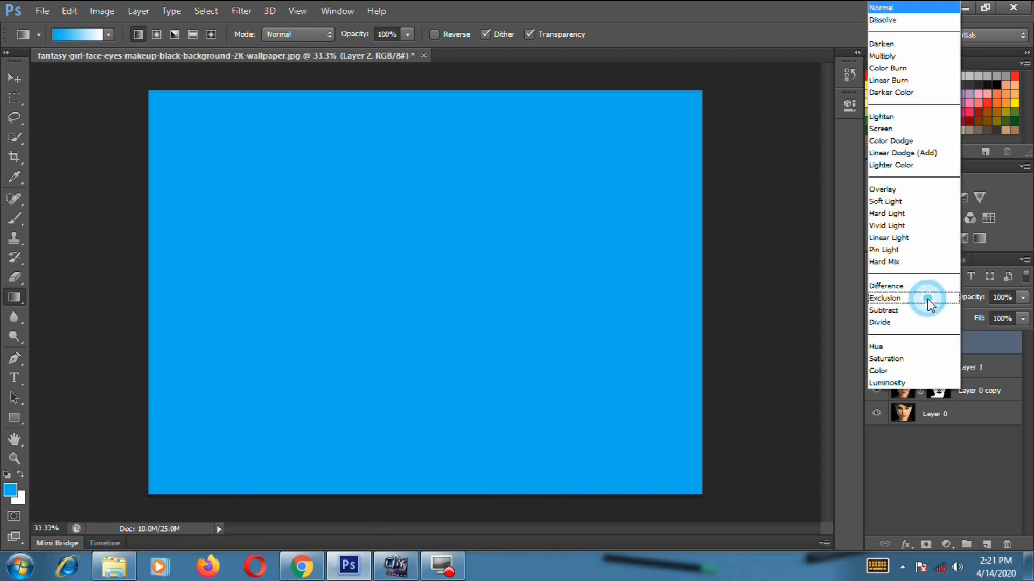
{"action": "left_click", "coordinate": [902, 312]}
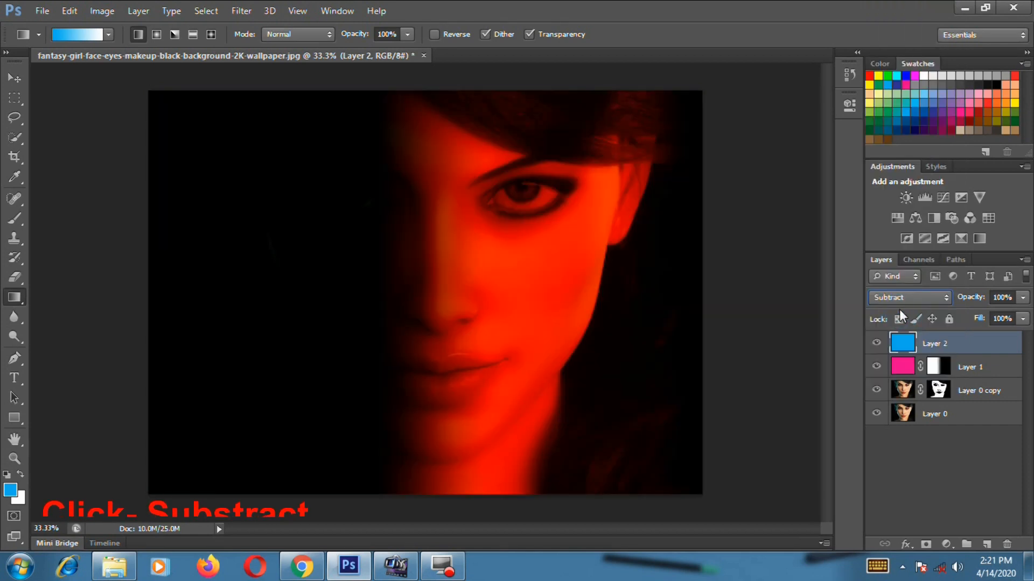
{"action": "left_click", "coordinate": [915, 296]}
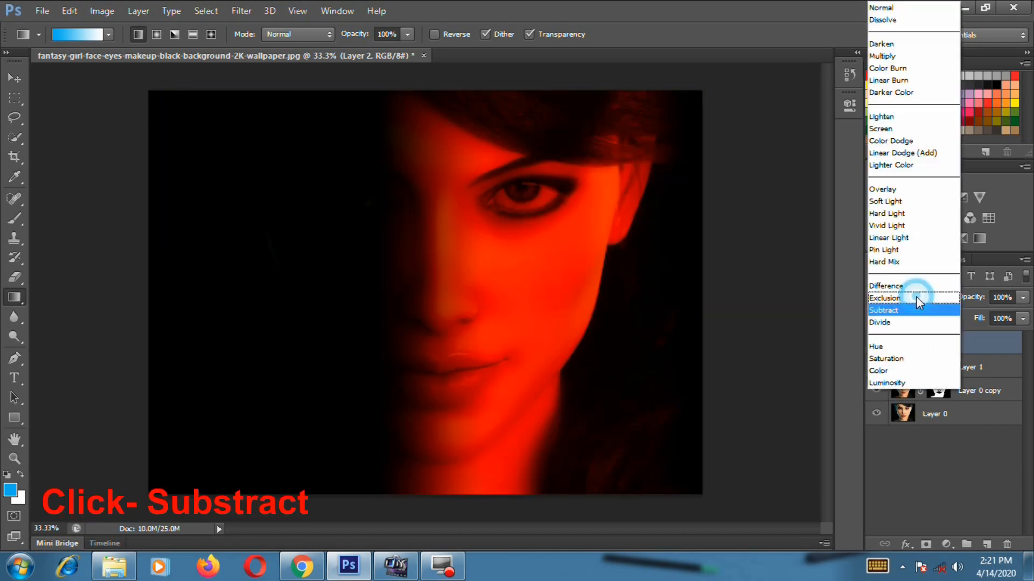
{"action": "left_click", "coordinate": [891, 311]}
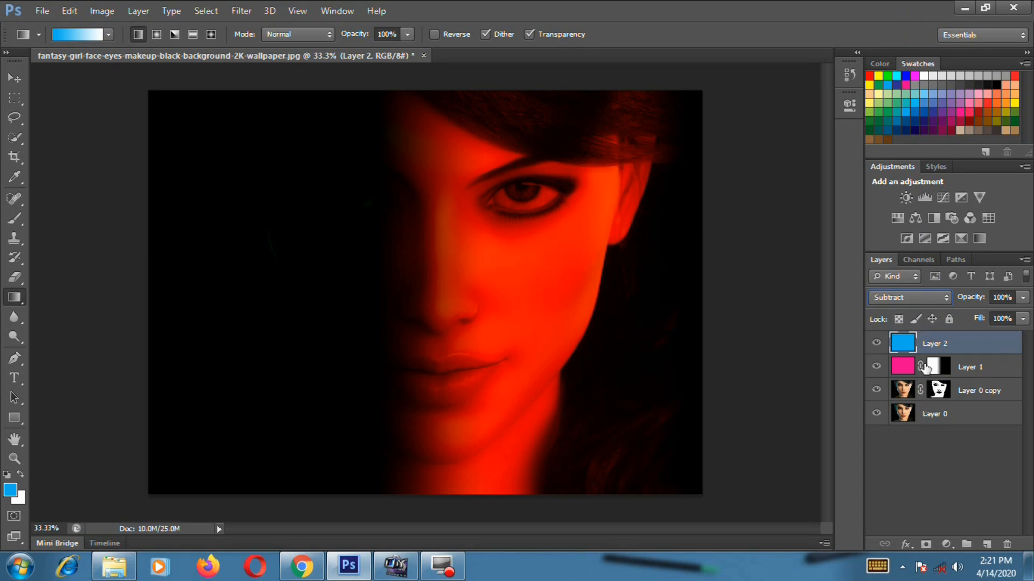
- Add a mask to Layer 2 and draw a white-to-black linear gradient leftward across the nose, keeping its tint on the face's right half
{"action": "left_click", "coordinate": [925, 545]}
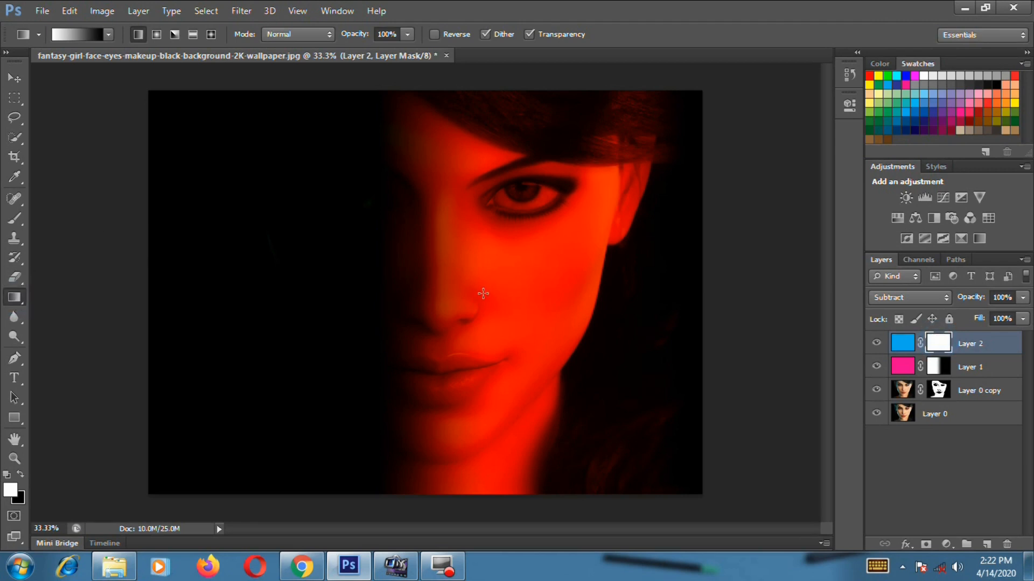
{"action": "left_click_drag", "start_coordinate": [538, 291], "coordinate": [372, 290]}
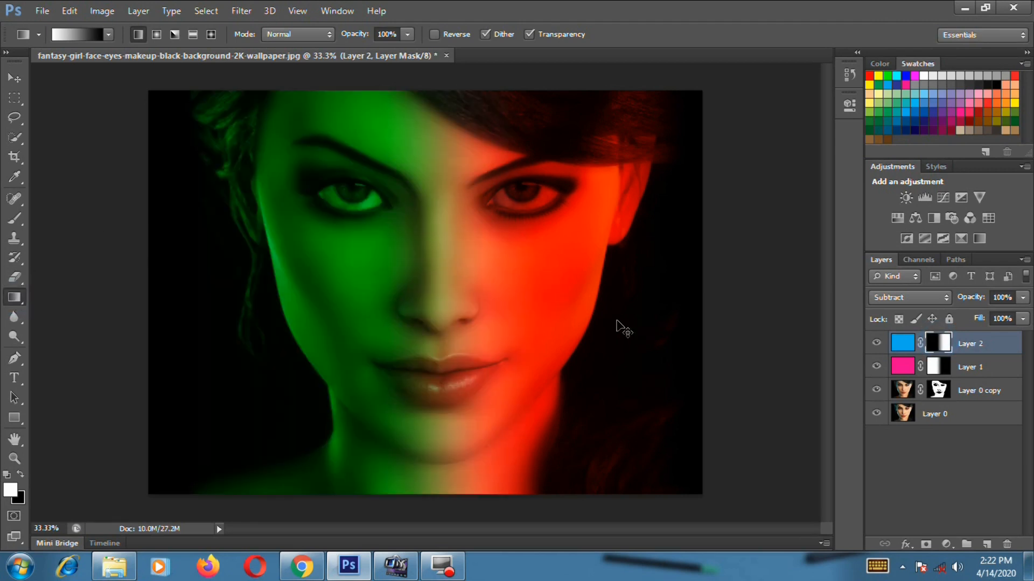
{"action": "key", "text": "ctrl+z"}
{"action": "left_click_drag", "start_coordinate": [629, 303], "coordinate": [421, 300]}
{"action": "key", "text": "ctrl+z"}
{"action": "left_click_drag", "start_coordinate": [528, 307], "coordinate": [423, 308]}
{"action": "key", "text": "ctrl+z"}
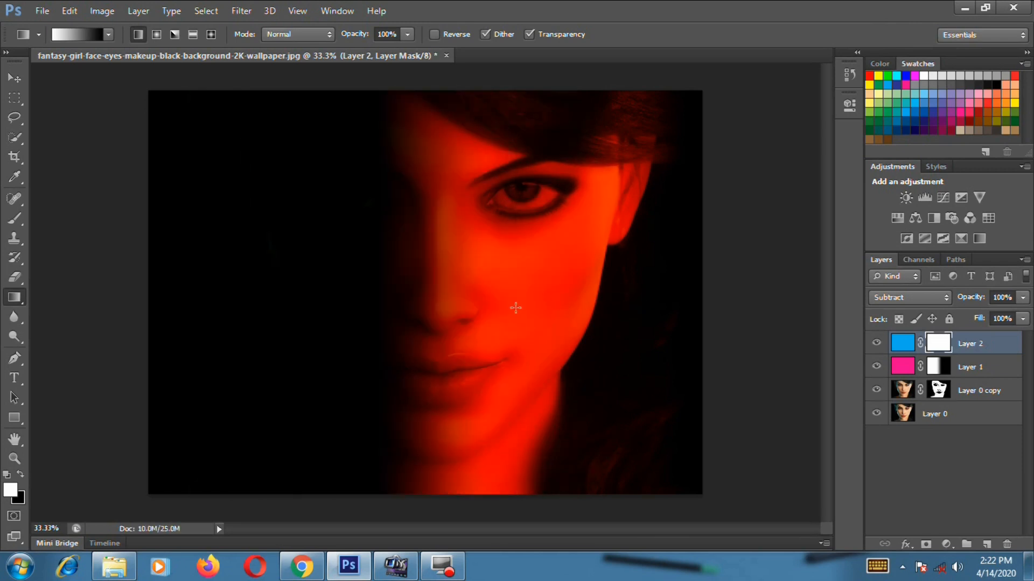
{"action": "left_click_drag", "start_coordinate": [521, 308], "coordinate": [402, 308]}
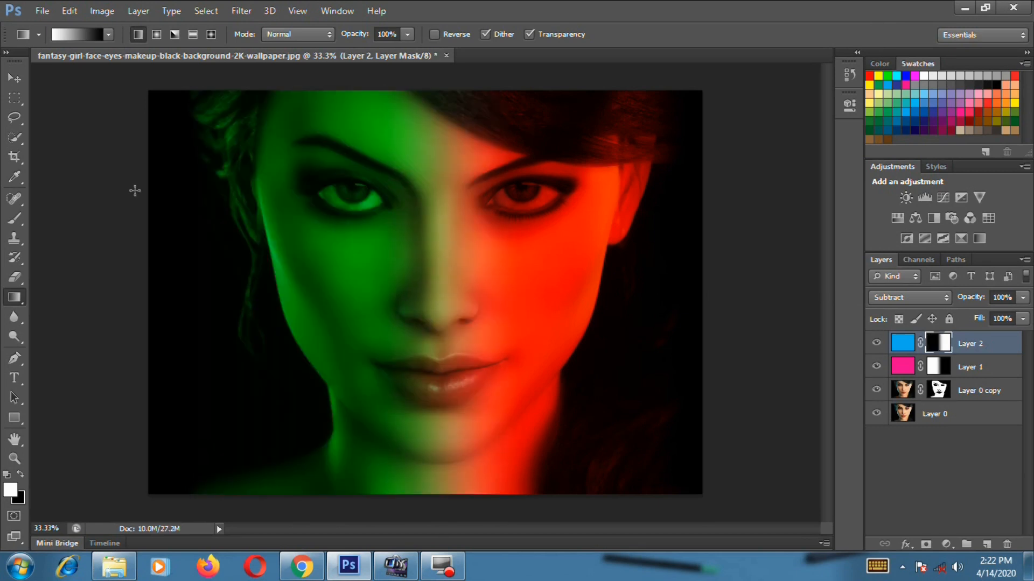
- Select the whole canvas, copy all visible layers merged, and paste the result as a new layer on top
{"action": "left_click", "coordinate": [16, 81]}
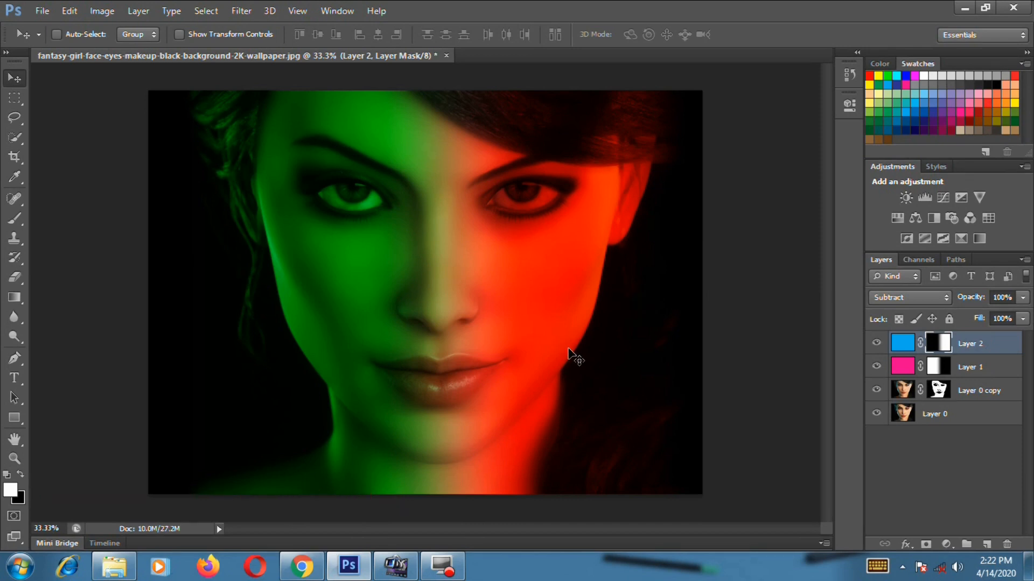
{"action": "key", "text": "ctrl+a"}
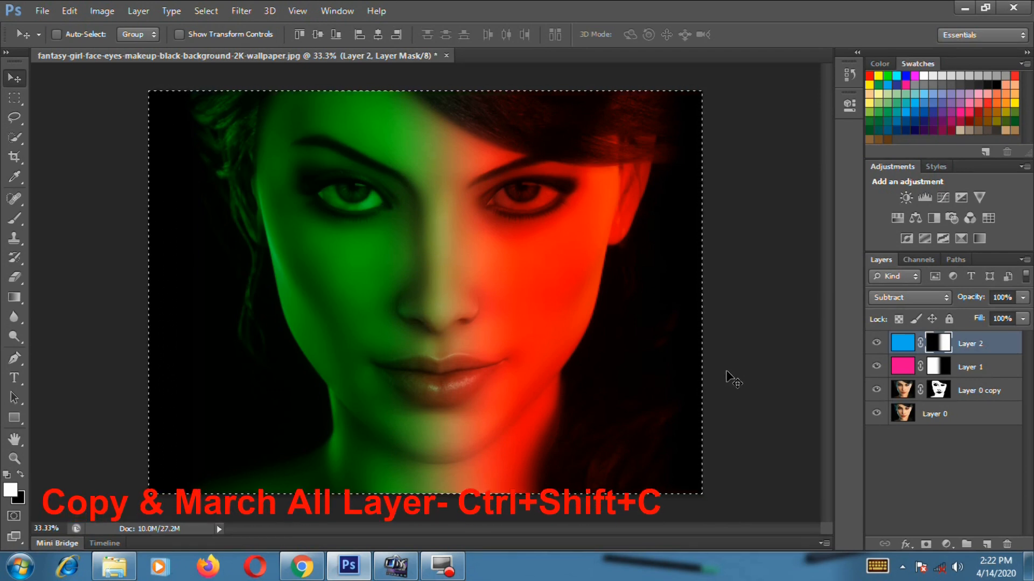
{"action": "key", "text": "ctrl+shift+c"}
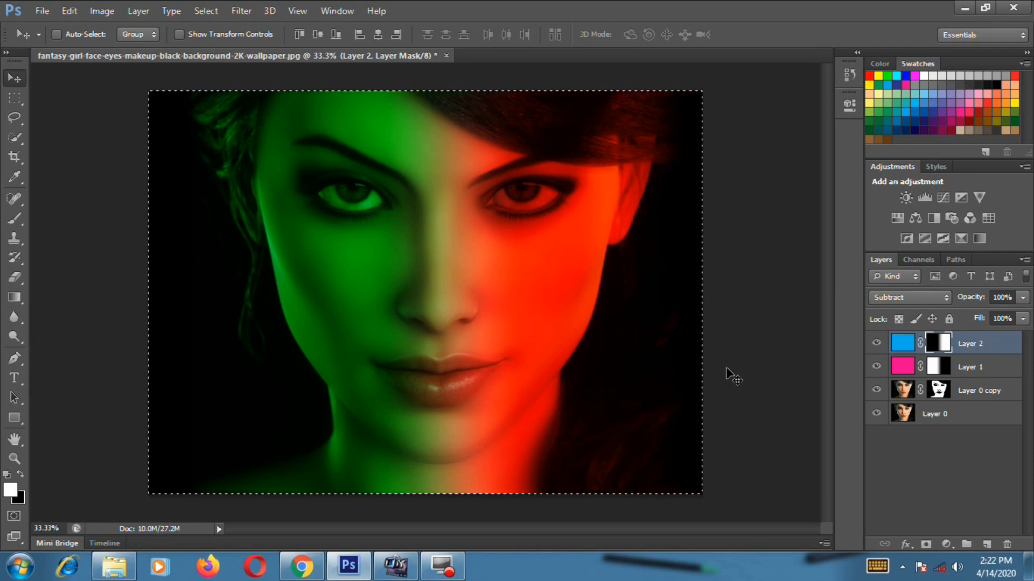
{"action": "key", "text": "ctrl+v"}
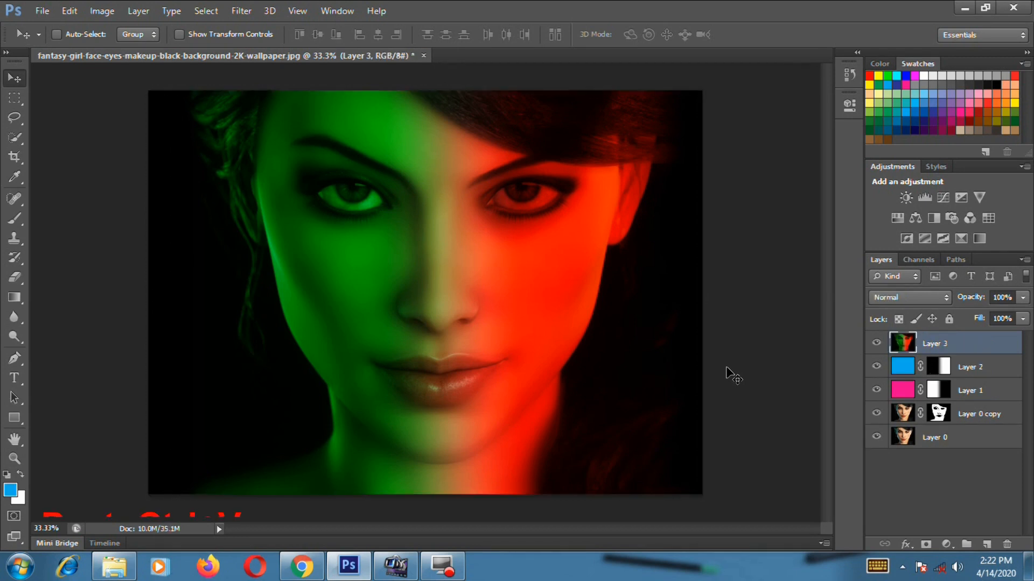
{"action": "left_click", "coordinate": [948, 435]}
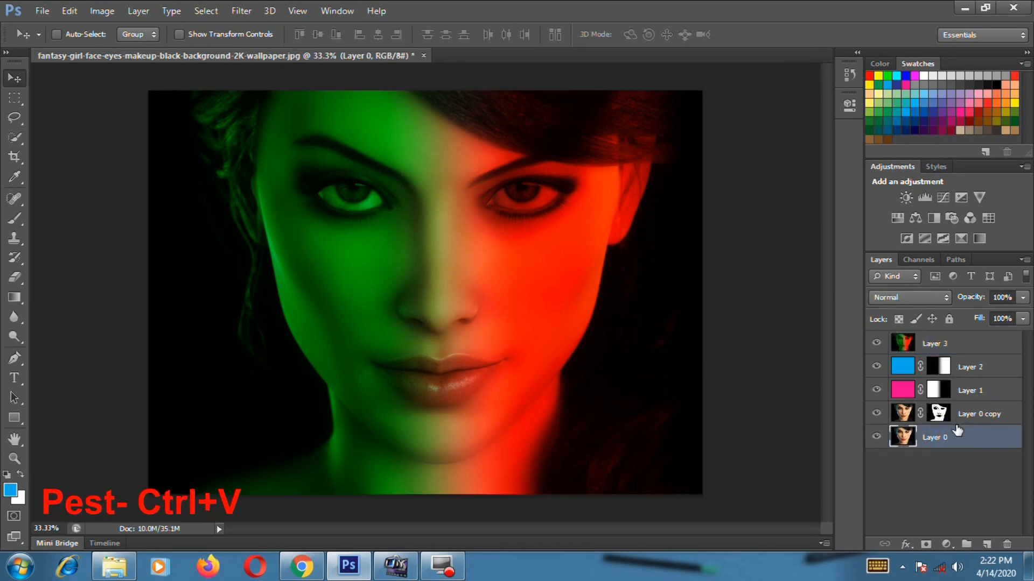
{"action": "left_click", "coordinate": [956, 343]}
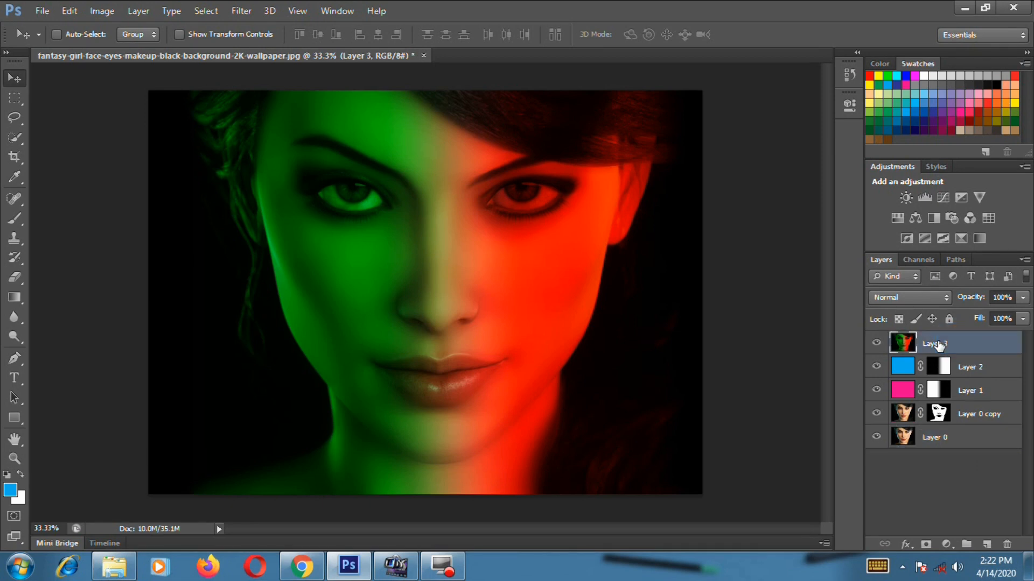
{"action": "left_click", "coordinate": [877, 343]}
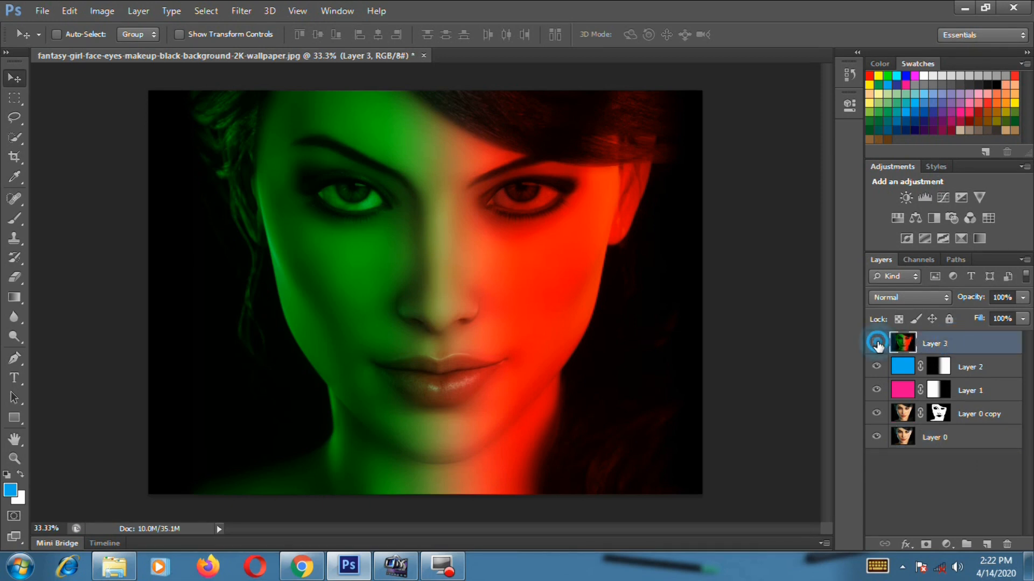
{"action": "left_click", "coordinate": [942, 343]}
{"action": "left_click", "coordinate": [959, 342]}
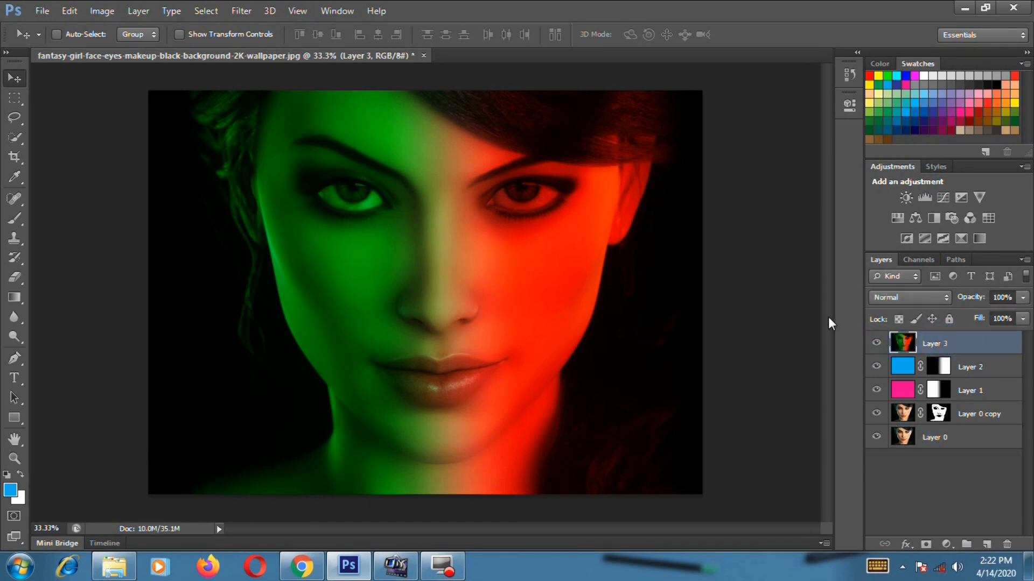
- Apply a High Pass filter with a 9.2-pixel radius to Layer 3 and set its blend mode to Linear Light
{"action": "left_click", "coordinate": [245, 12]}
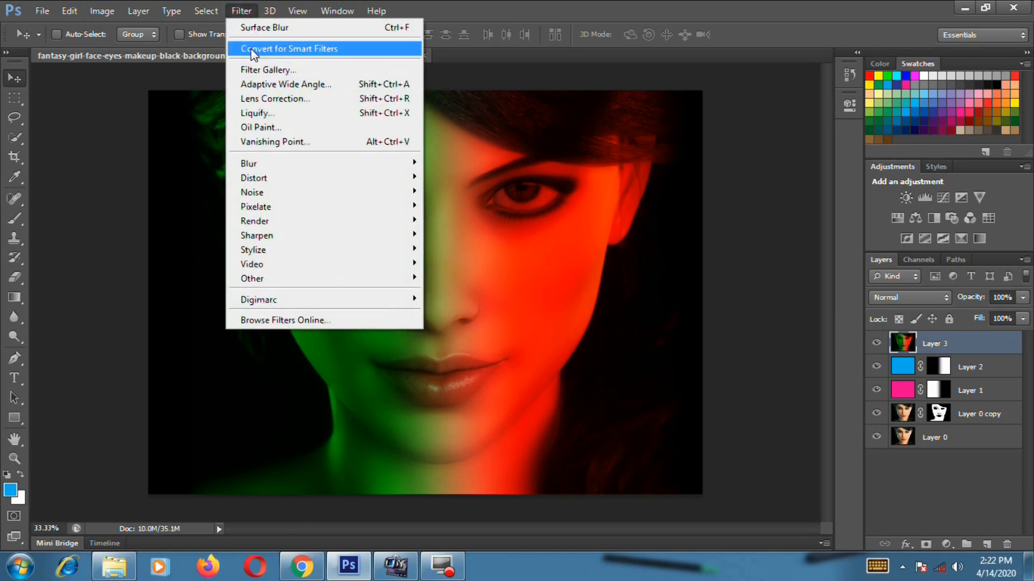
{"action": "mouse_move", "coordinate": [284, 281]}
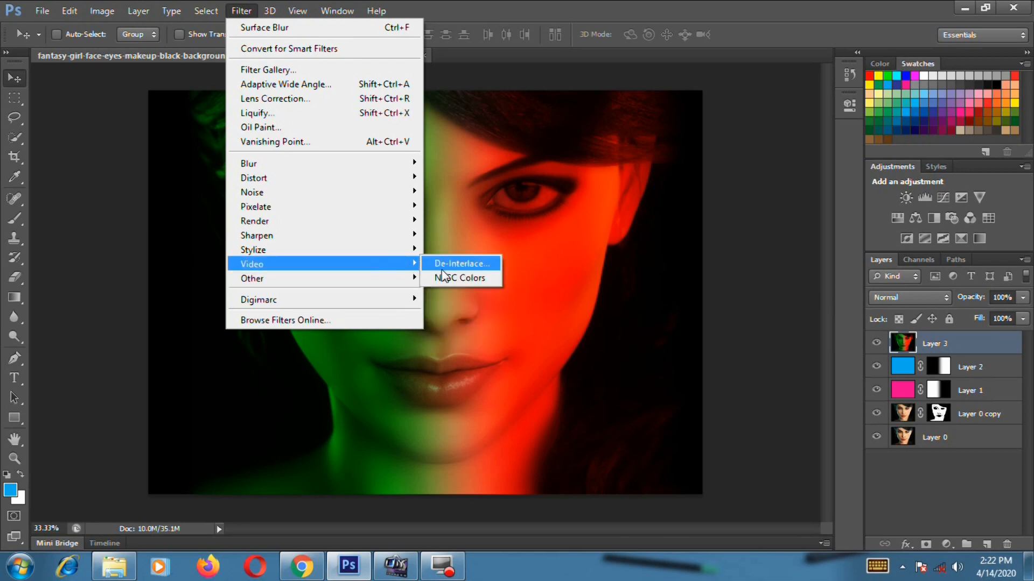
{"action": "mouse_move", "coordinate": [334, 280]}
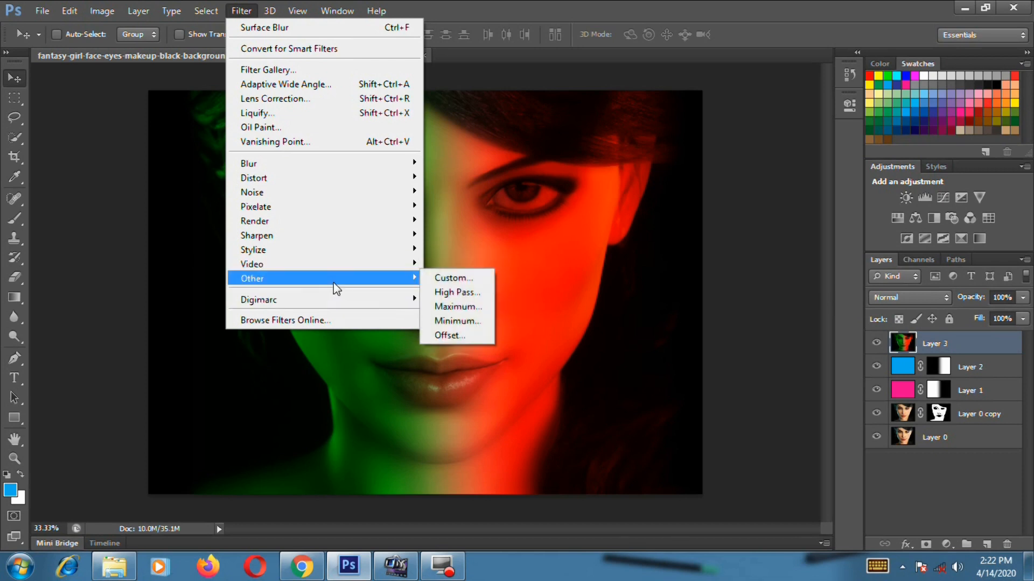
{"action": "left_click", "coordinate": [457, 292]}
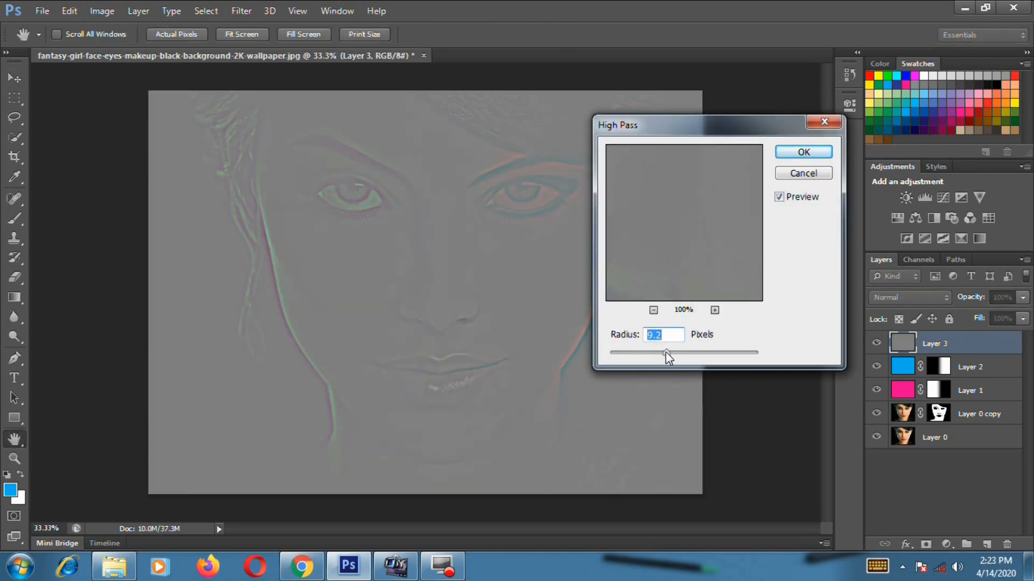
{"action": "left_click_drag", "start_coordinate": [671, 351], "coordinate": [667, 355]}
{"action": "left_click", "coordinate": [805, 152]}
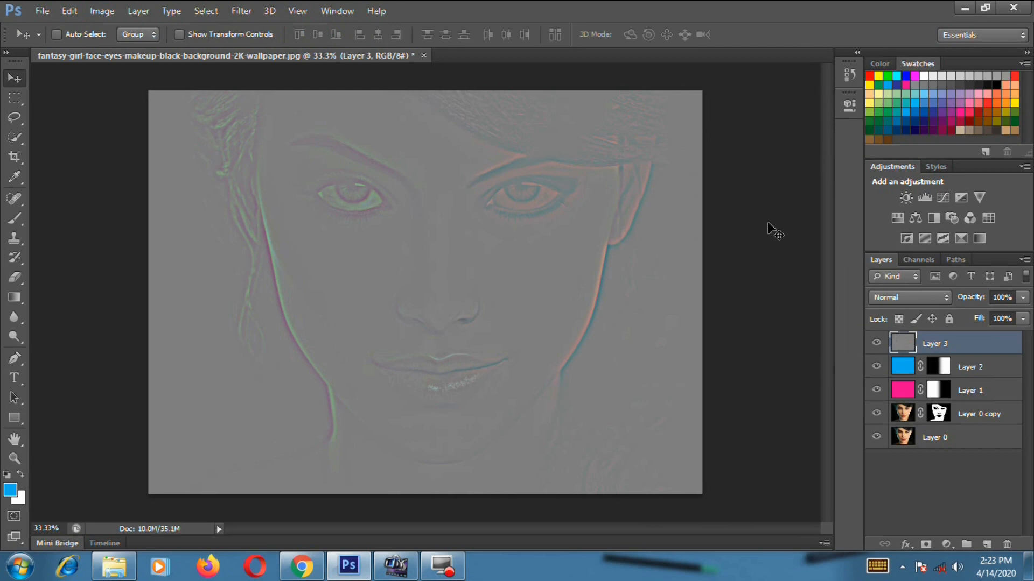
{"action": "left_click", "coordinate": [921, 297]}
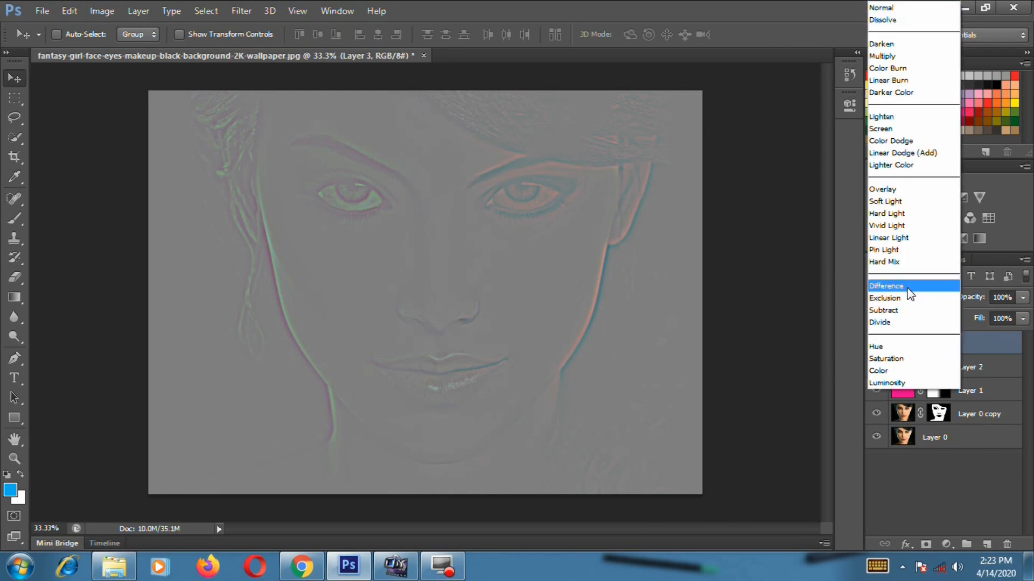
{"action": "left_click", "coordinate": [915, 238]}
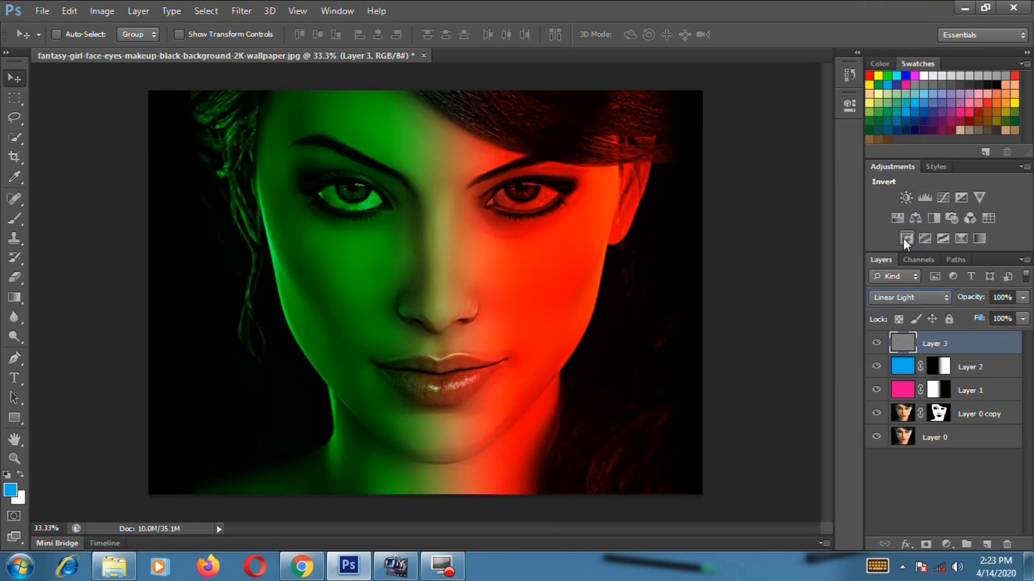
- Examine the facial details up close and compare the portrait with Layer 3 hidden and shown
{"action": "key", "text": "ctrl+plus"}
{"action": "scroll", "coordinate": [577, 263], "scroll_direction": "up", "scroll_amount": 1}
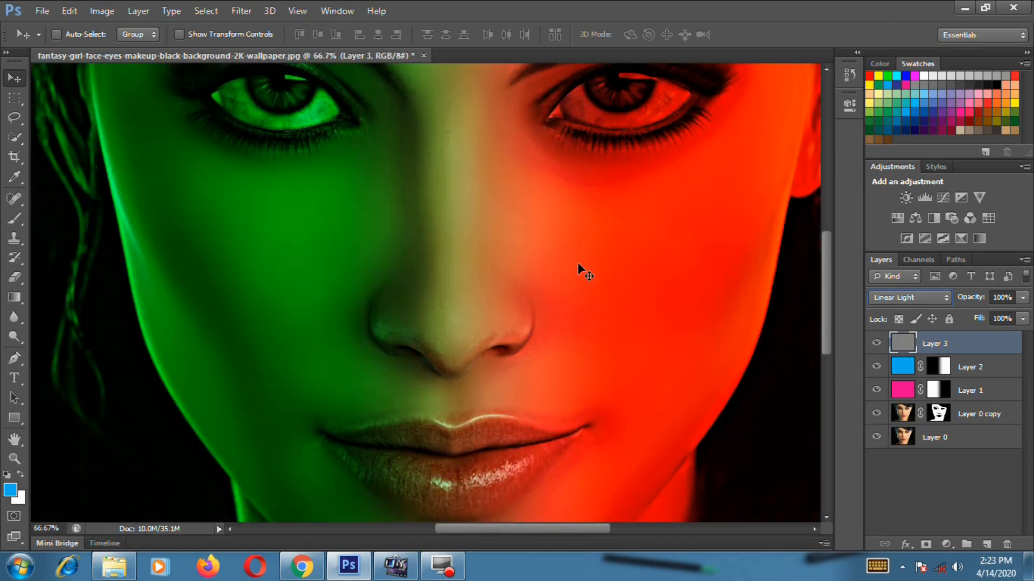
{"action": "scroll", "coordinate": [577, 263], "scroll_direction": "up", "scroll_amount": 1}
{"action": "scroll", "coordinate": [577, 263], "scroll_direction": "down", "scroll_amount": 1}
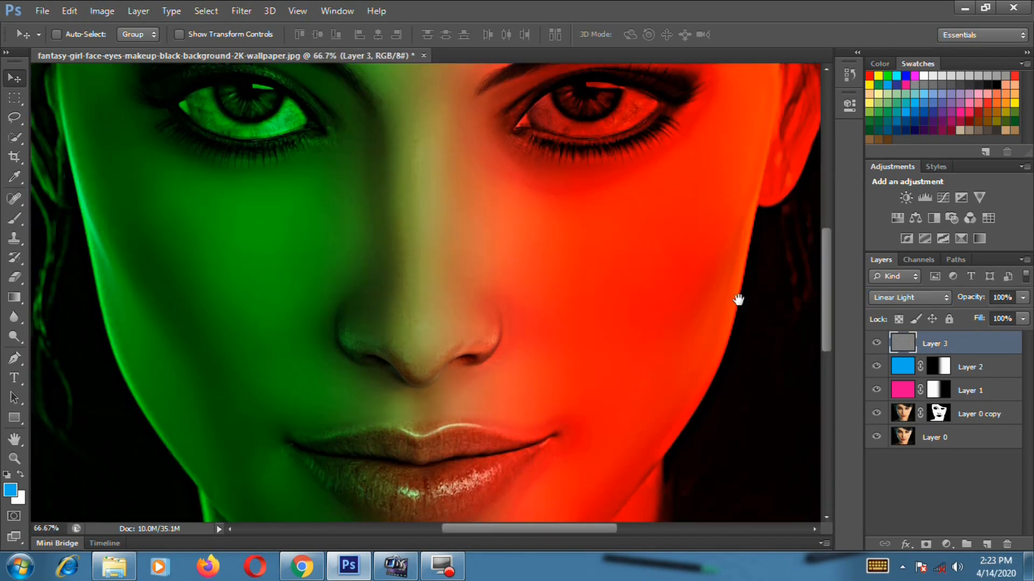
{"action": "left_click_drag", "start_coordinate": [738, 300], "coordinate": [697, 319]}
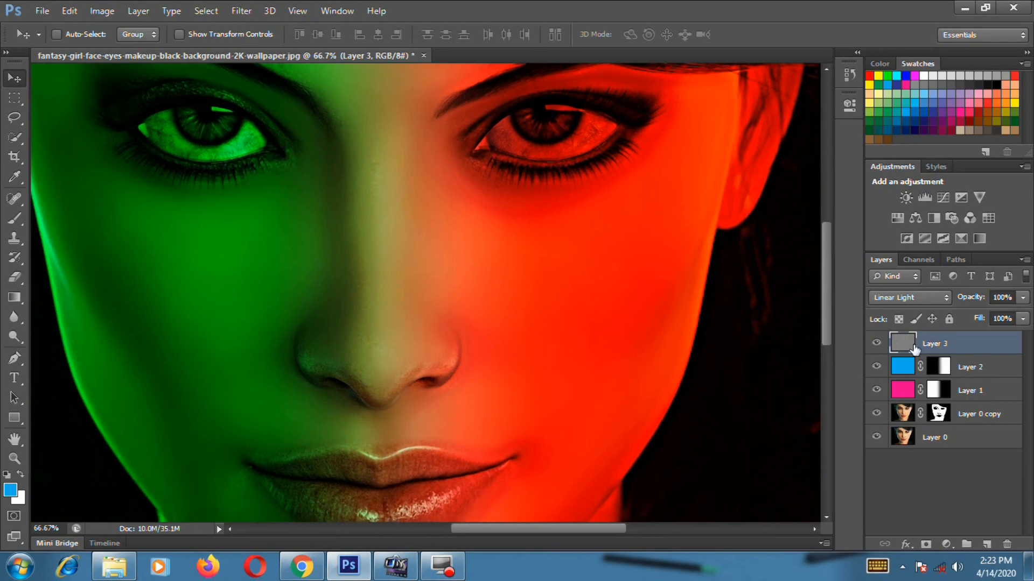
{"action": "left_click", "coordinate": [876, 343]}
{"action": "left_click", "coordinate": [876, 342]}
{"action": "left_click", "coordinate": [876, 343]}
{"action": "left_click", "coordinate": [876, 343]}
{"action": "key", "text": "ctrl+minus"}
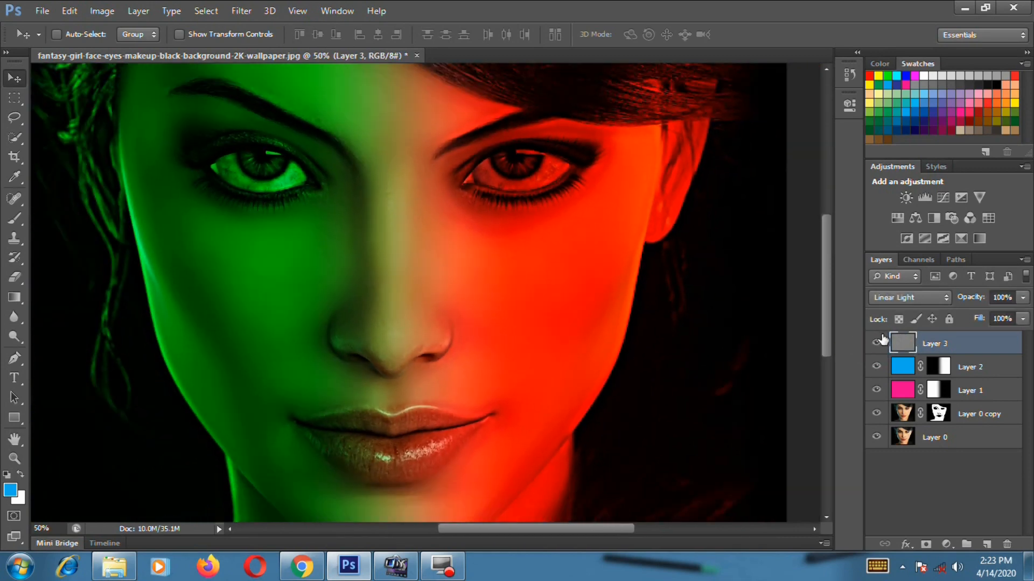
{"action": "key", "text": "ctrl+minus"}
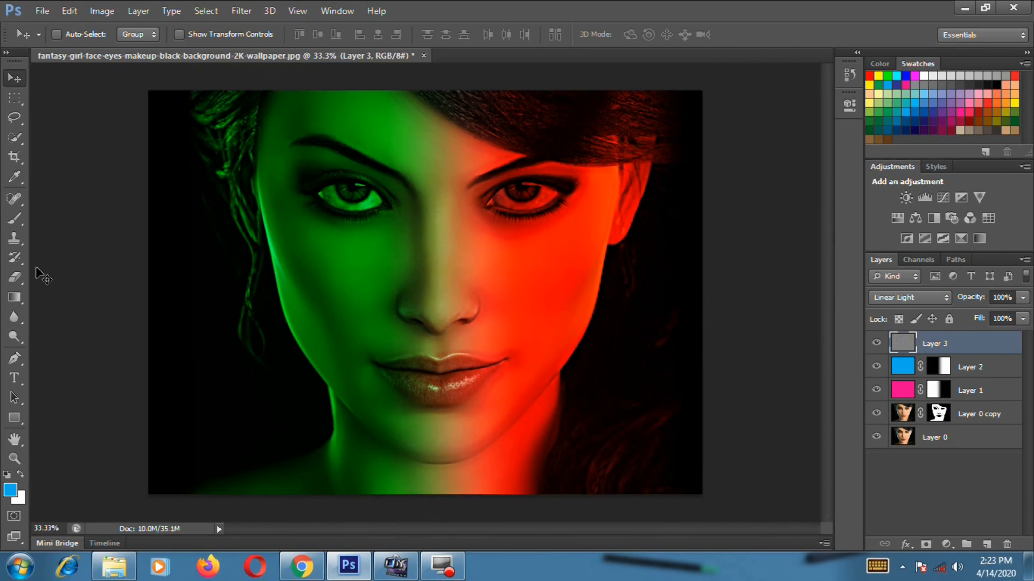
- Create a new layer on top and paint a blue stroke with a 35-pixel brush along the red side's jawline, from below the ear
{"action": "left_click", "coordinate": [15, 222]}
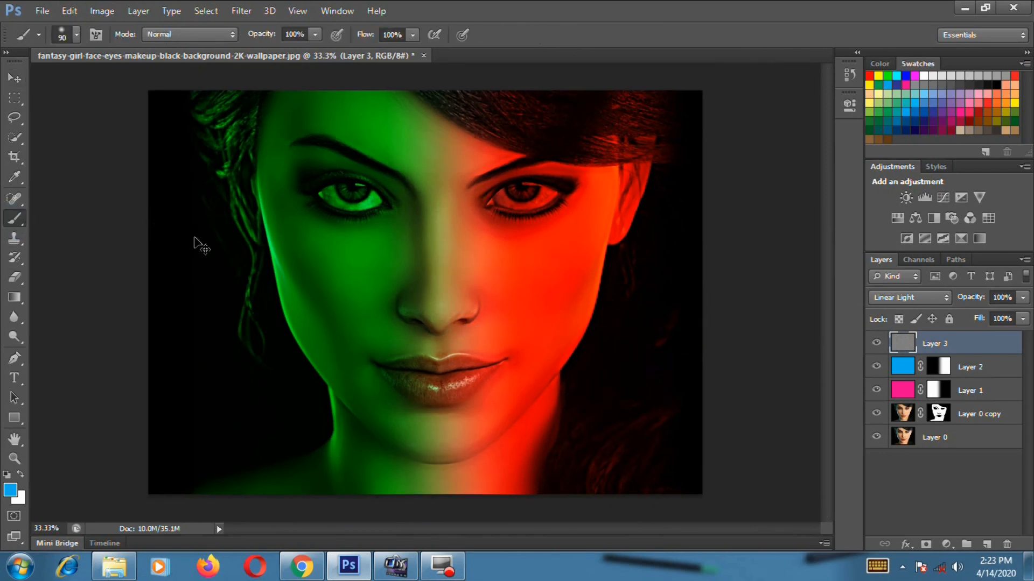
{"action": "key", "text": "ctrl+shift+n"}
{"action": "key", "text": "Return"}
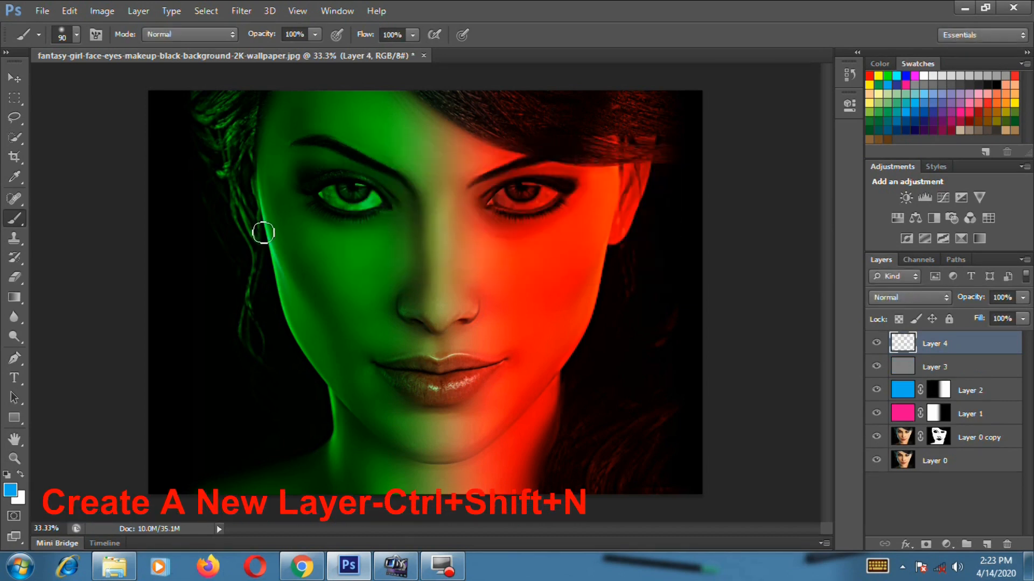
{"action": "key", "text": "bracketleft"}
{"action": "key", "text": "bracketleft"}
{"action": "key", "text": "bracketleft"}
{"action": "key", "text": "bracketleft"}
{"action": "key", "text": "bracketleft"}
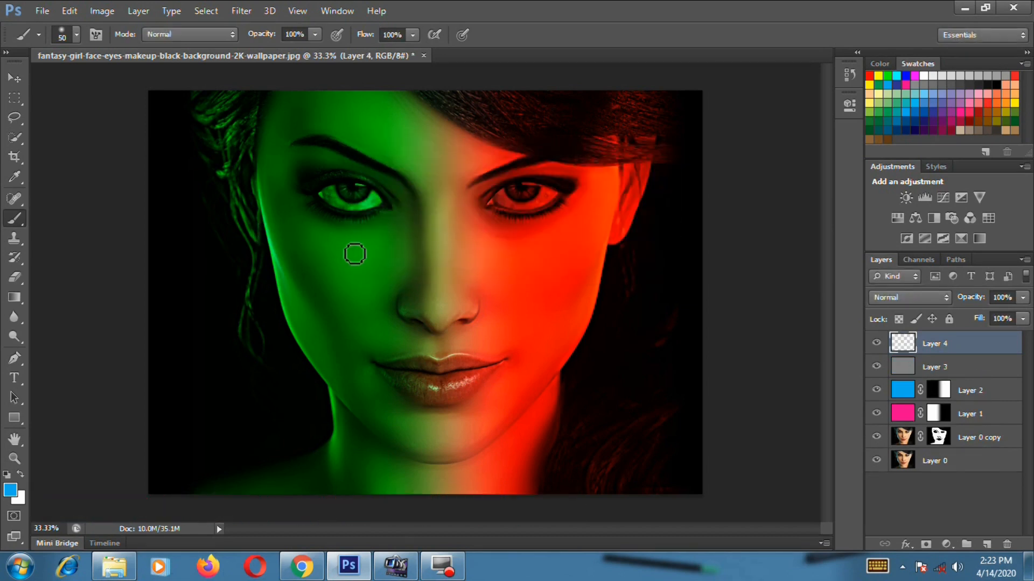
{"action": "key", "text": "ctrl+plus"}
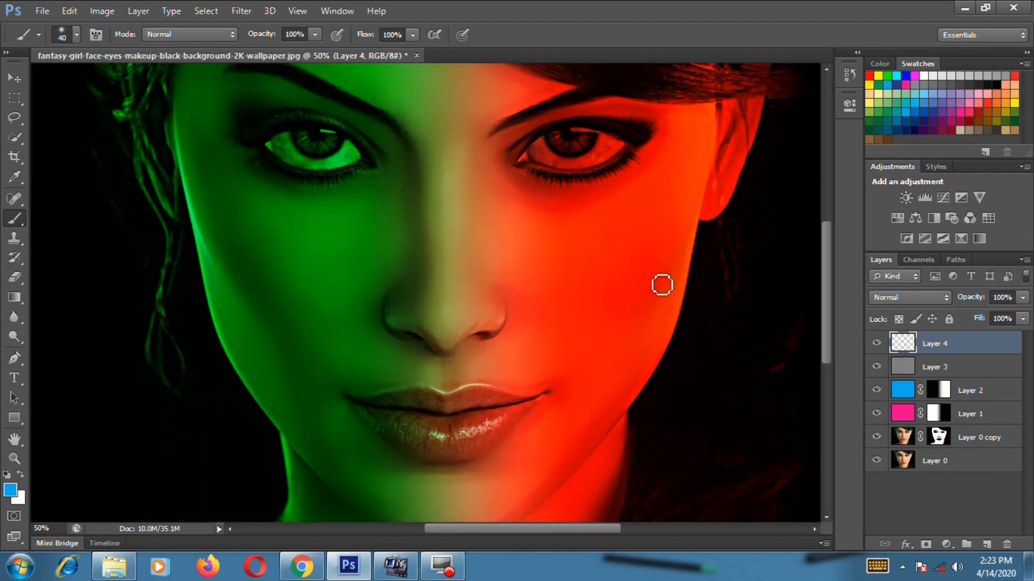
{"action": "key", "text": "bracketleft"}
{"action": "mouse_move", "coordinate": [698, 225]}
{"action": "left_mouse_down"}
{"action": "mouse_move", "coordinate": [685, 316]}
{"action": "mouse_move", "coordinate": [630, 405]}
{"action": "left_mouse_up"}
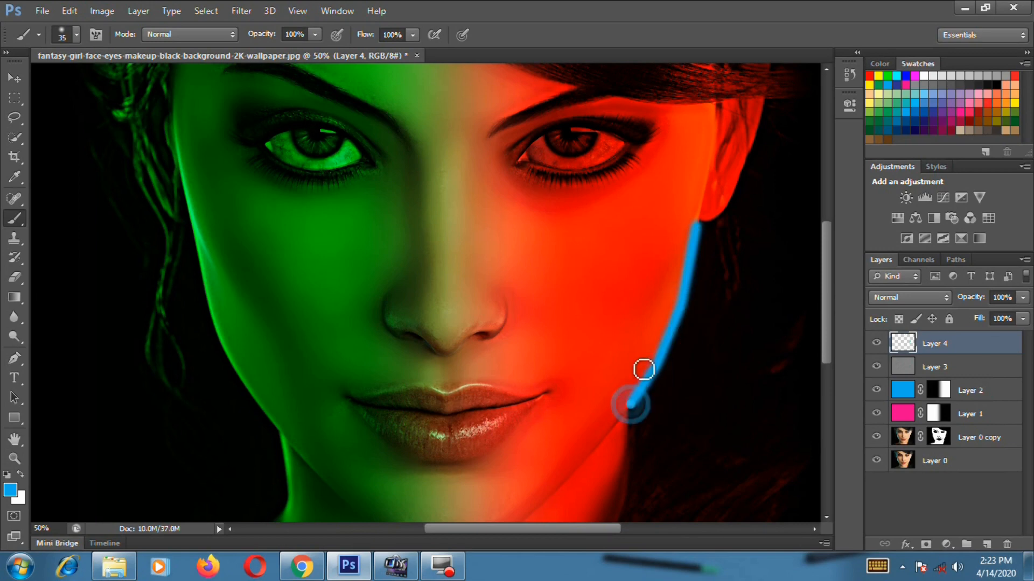
- Add a white Color Overlay to Layer 4 with Normal blending and 100% opacity
{"action": "left_click", "coordinate": [903, 545]}
{"action": "left_click", "coordinate": [943, 462]}
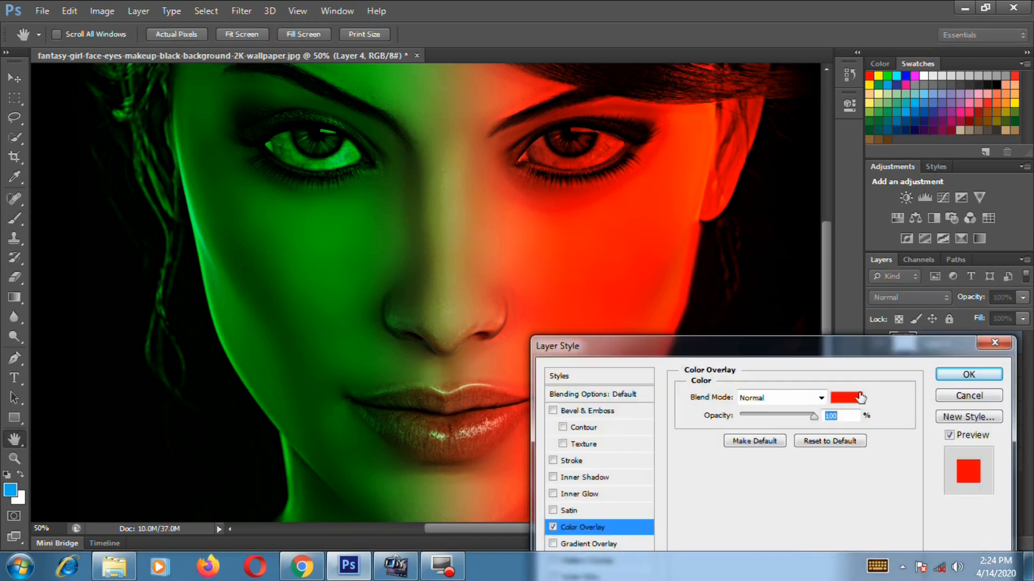
{"action": "left_click", "coordinate": [854, 398]}
{"action": "left_click_drag", "start_coordinate": [454, 288], "coordinate": [283, 28]}
{"action": "left_click", "coordinate": [759, 166]}
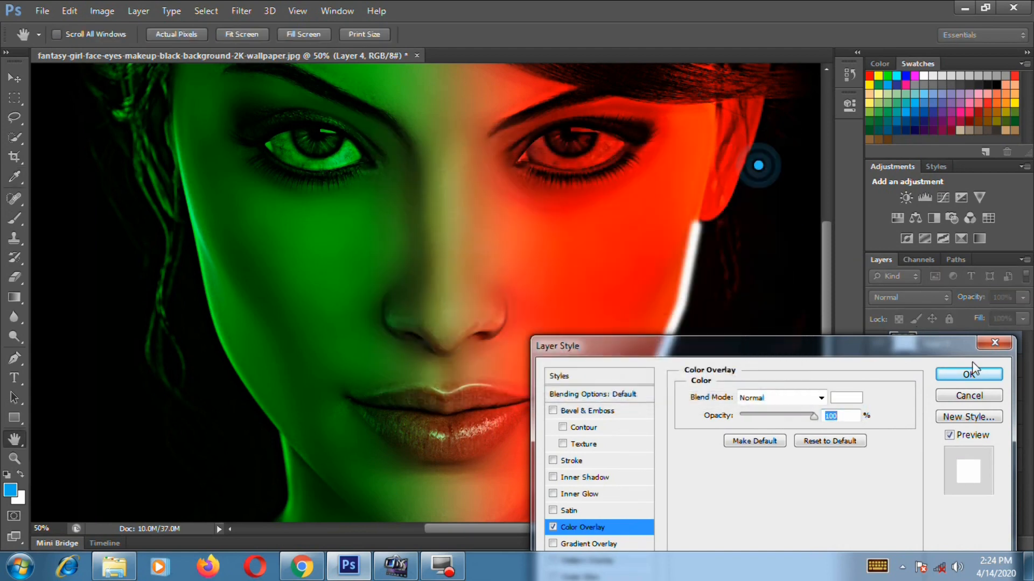
{"action": "left_click", "coordinate": [989, 374]}
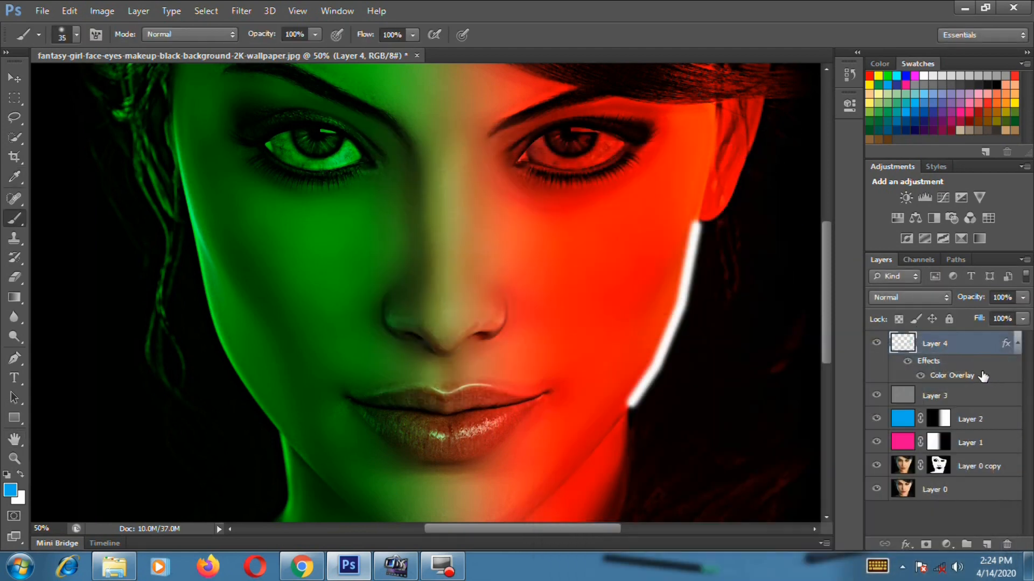
- Rasterize Layer 4's layer style and set the layer's blend mode to Overlay
{"action": "right_click", "coordinate": [966, 347]}
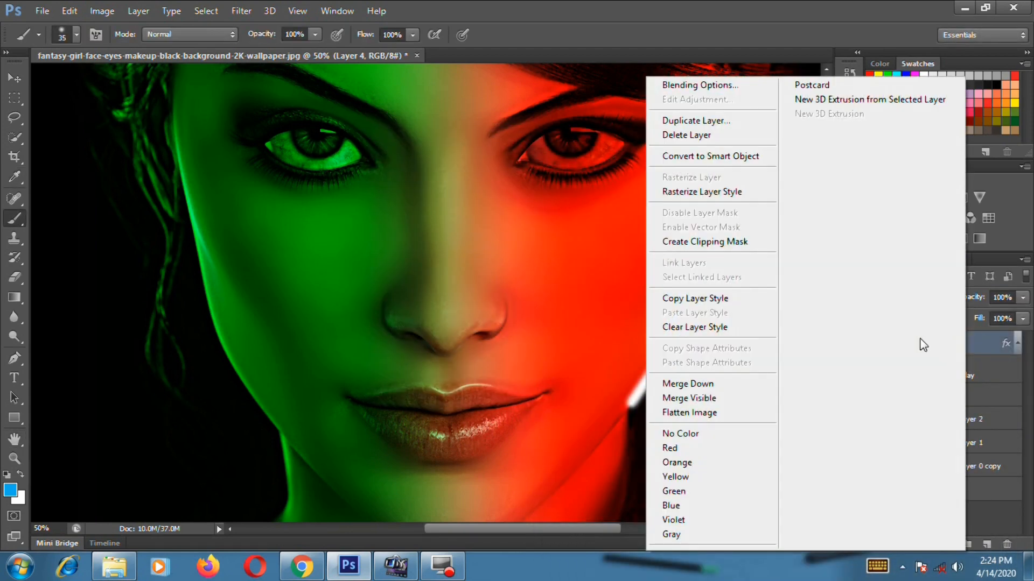
{"action": "left_click", "coordinate": [699, 192]}
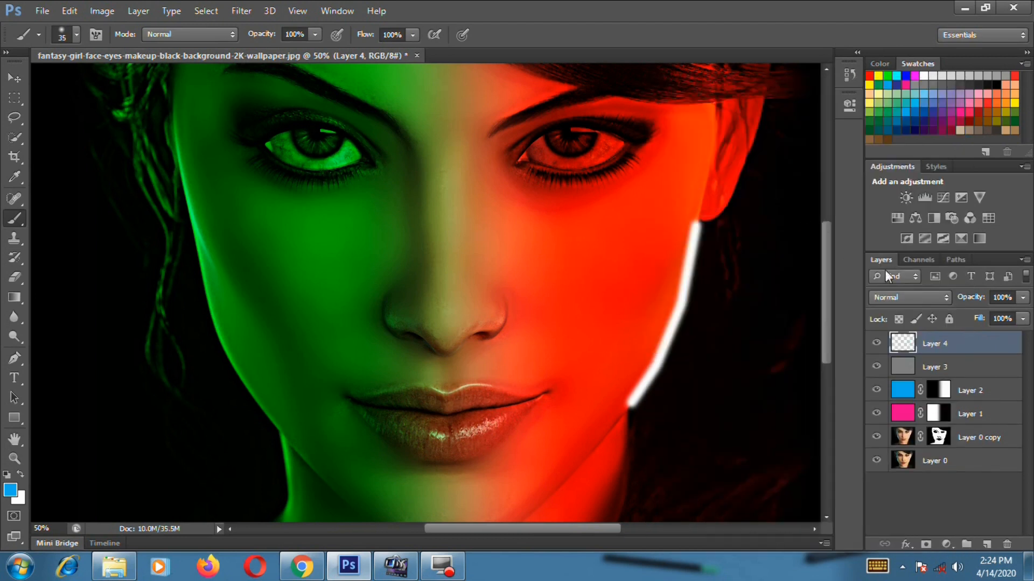
{"action": "left_click", "coordinate": [902, 296]}
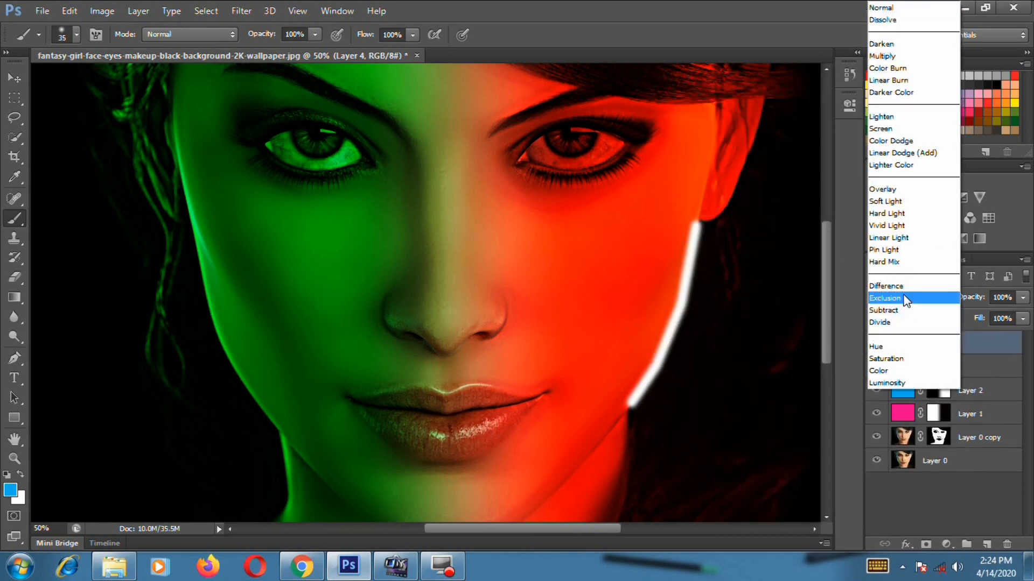
{"action": "left_click", "coordinate": [906, 193]}
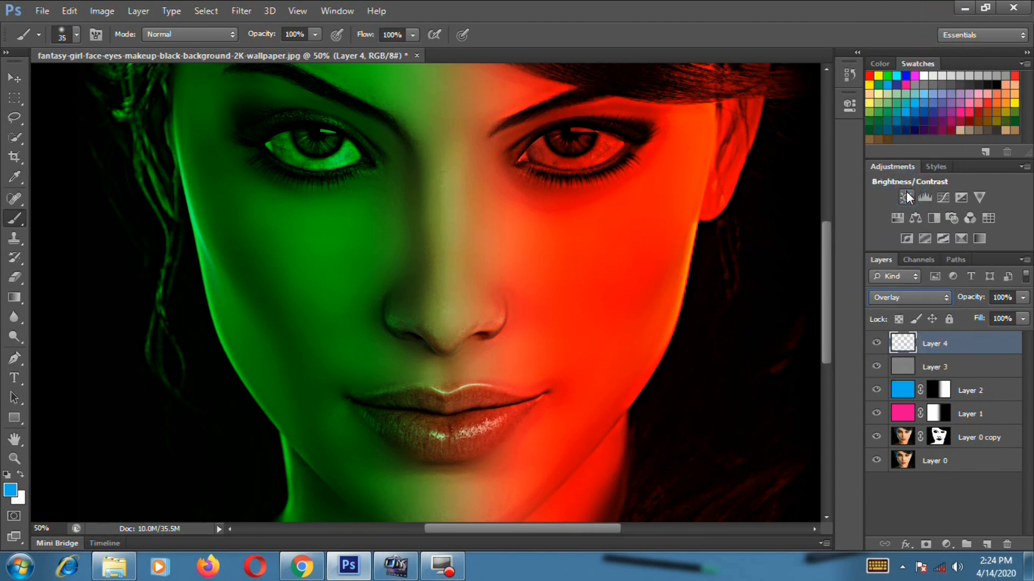
{"action": "left_click", "coordinate": [875, 344]}
{"action": "left_click", "coordinate": [876, 344]}
{"action": "left_click", "coordinate": [18, 80]}
{"action": "key", "text": "ctrl+minus"}
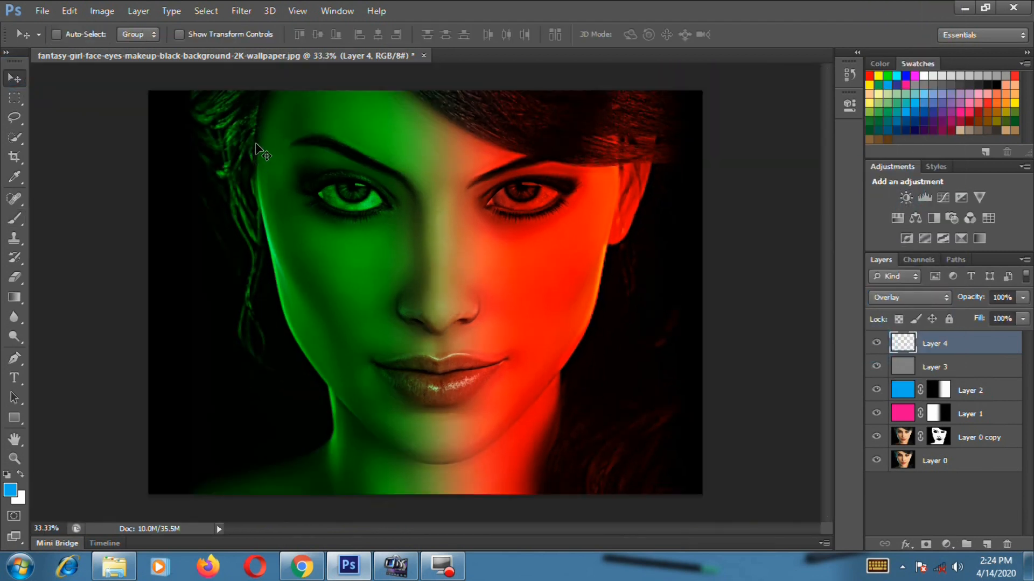
{"action": "key", "text": "ctrl+plus"}
{"action": "key", "text": "ctrl+minus"}
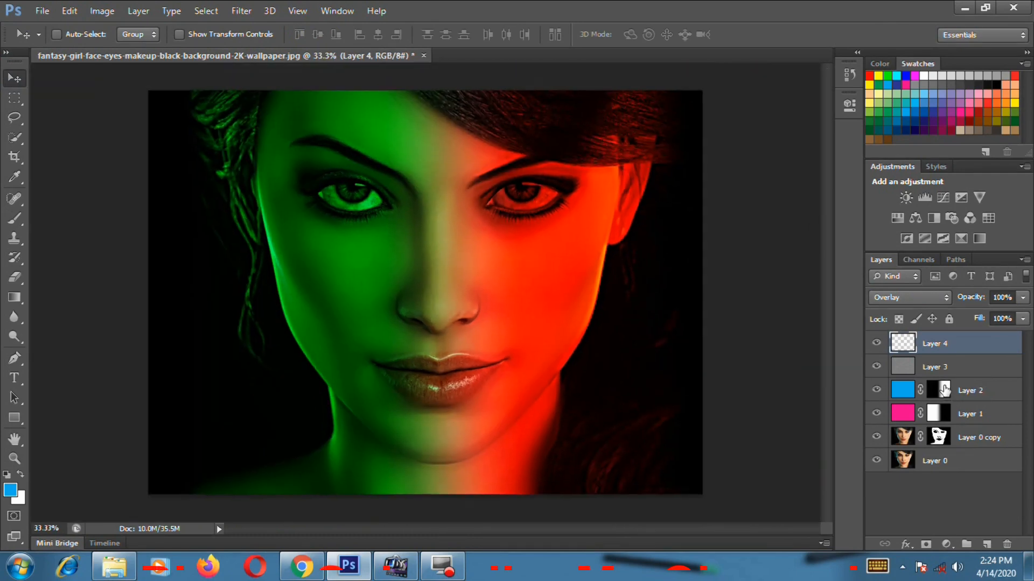